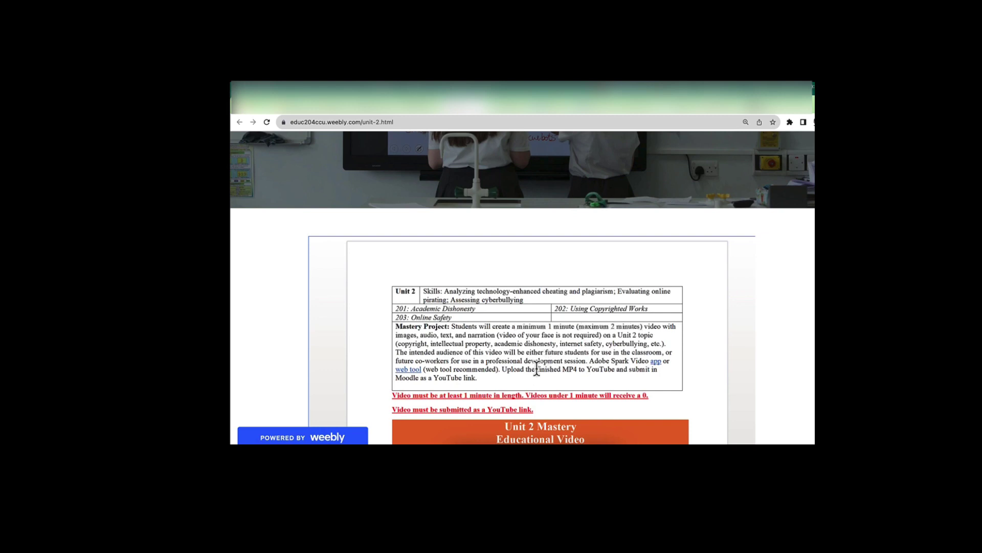
# Step: Review the Adobe Spark Video and web tool requirement in the Unit 2 mastery project description, and switch to the Adobe Express project
pyautogui.moveTo(593, 361); pyautogui.dragTo(640, 362)
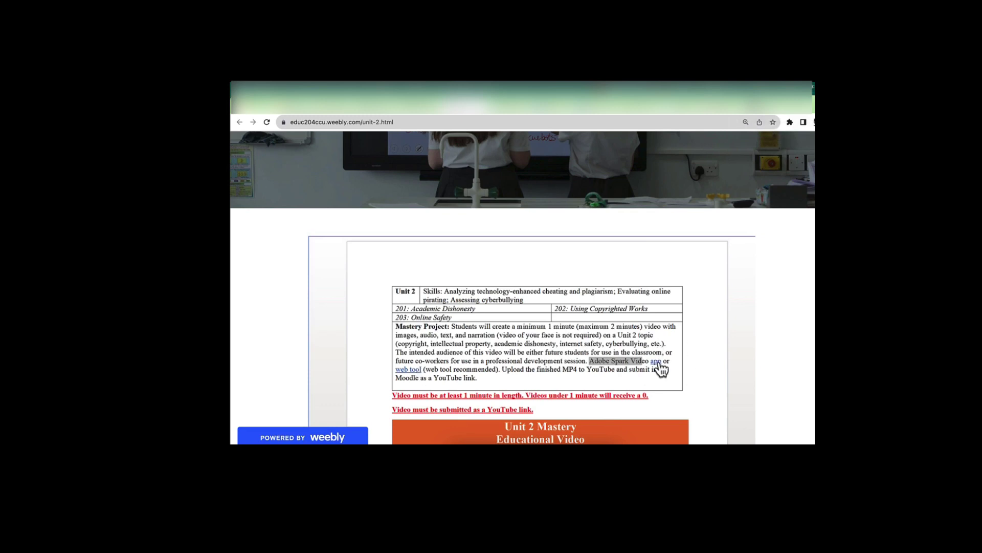
pyautogui.moveTo(425, 360); pyautogui.dragTo(403, 379)
pyautogui.click(428, 374)
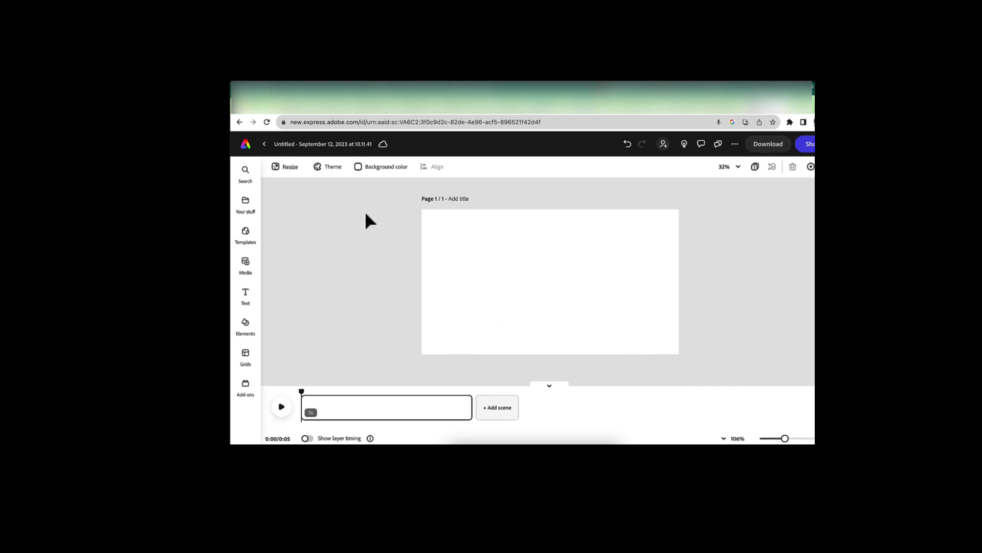
# Step: Set the blank video page's background color to the recommended light teal swatch
pyautogui.click(402, 168)
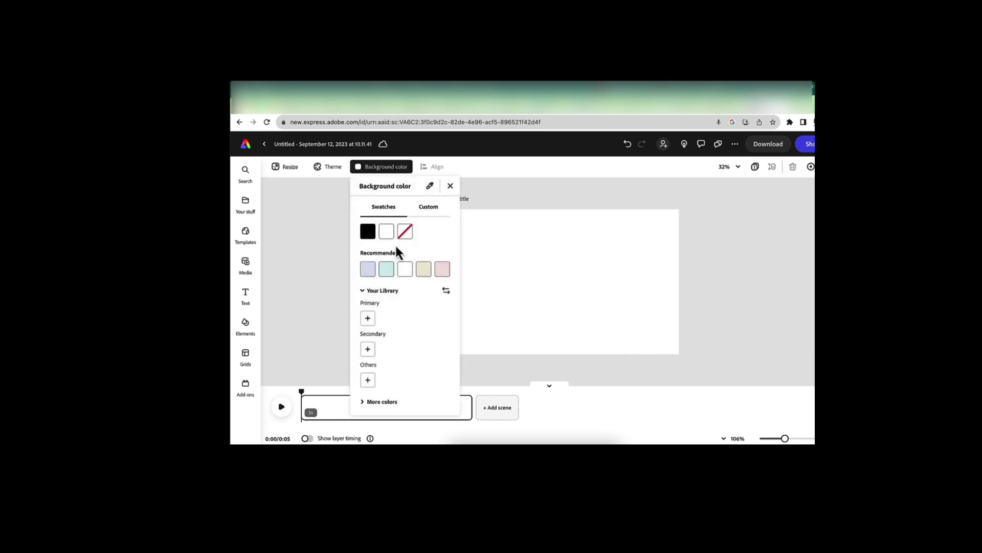
pyautogui.click(387, 270)
pyautogui.click(734, 288)
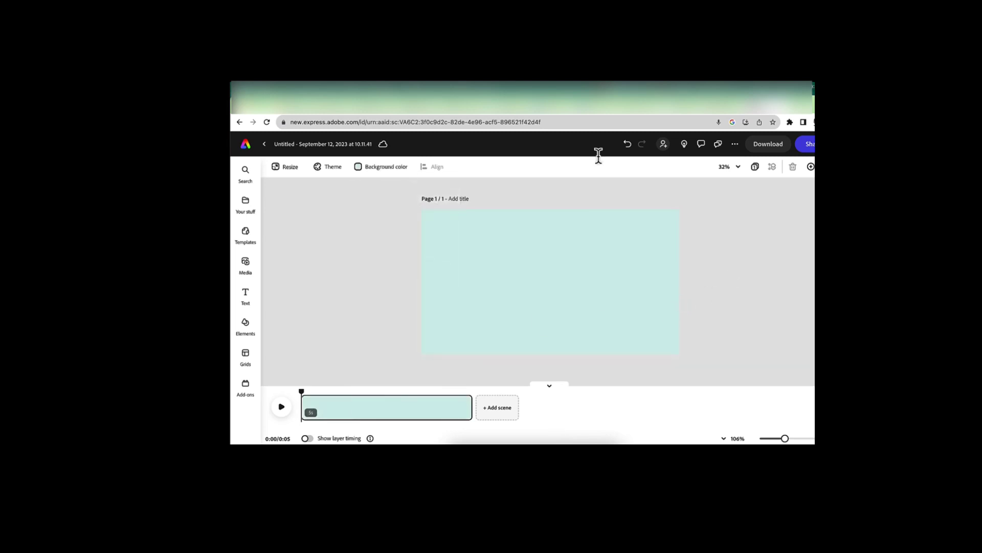
# Step: Review the suggested Unit 2 video topics on the course site, along with the Module 202 and Module 203 pages
pyautogui.click(467, 116)
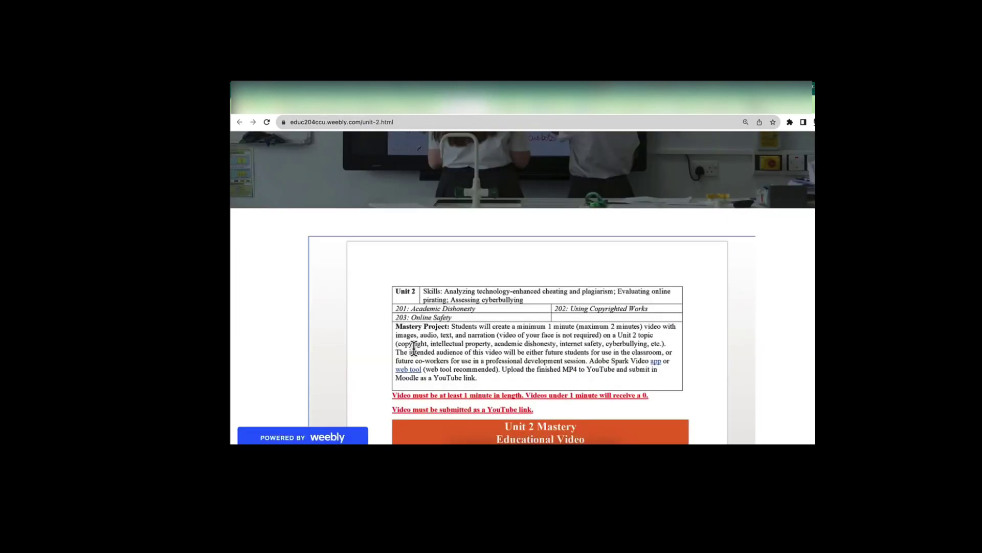
pyautogui.moveTo(398, 344); pyautogui.dragTo(663, 346)
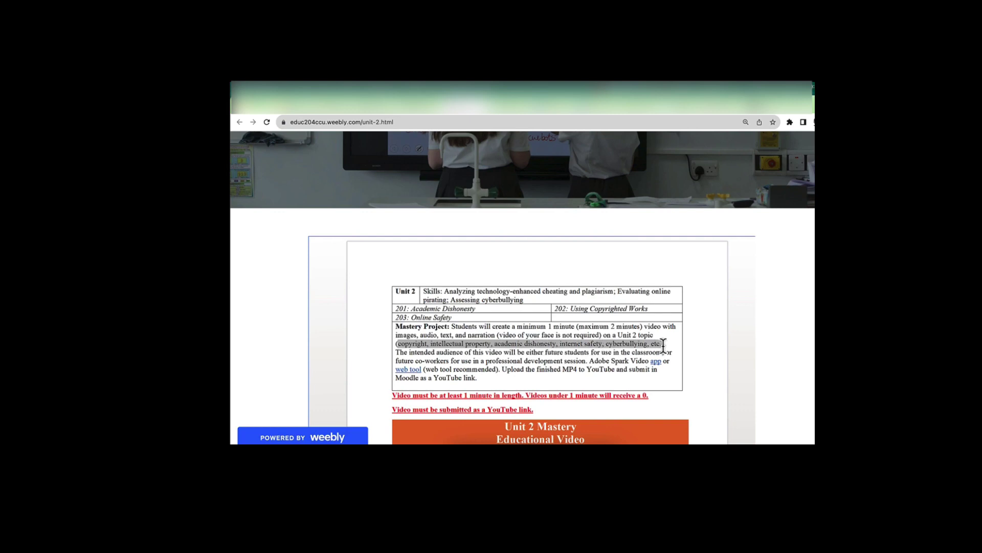
pyautogui.click(409, 100)
pyautogui.scroll(5, 468, 225)
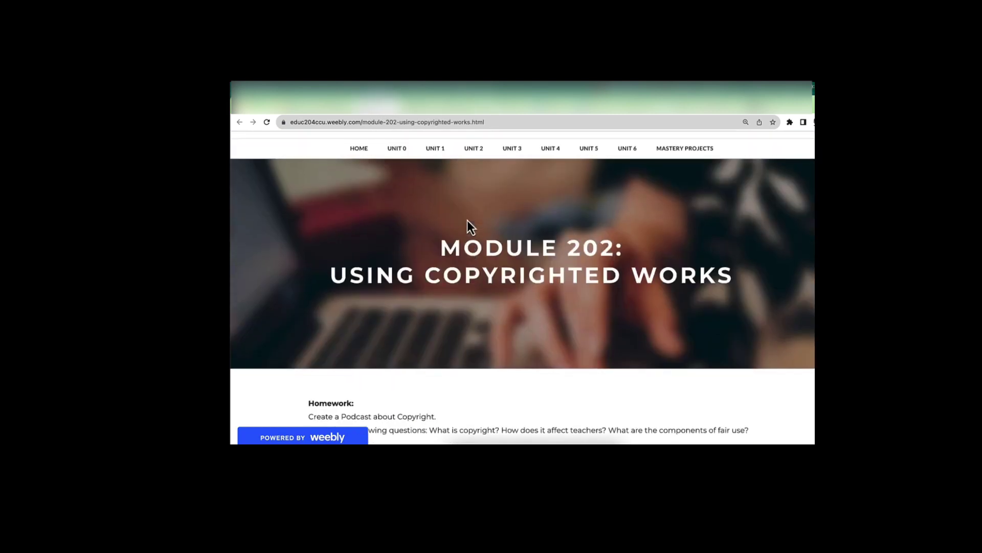
pyautogui.click(417, 107)
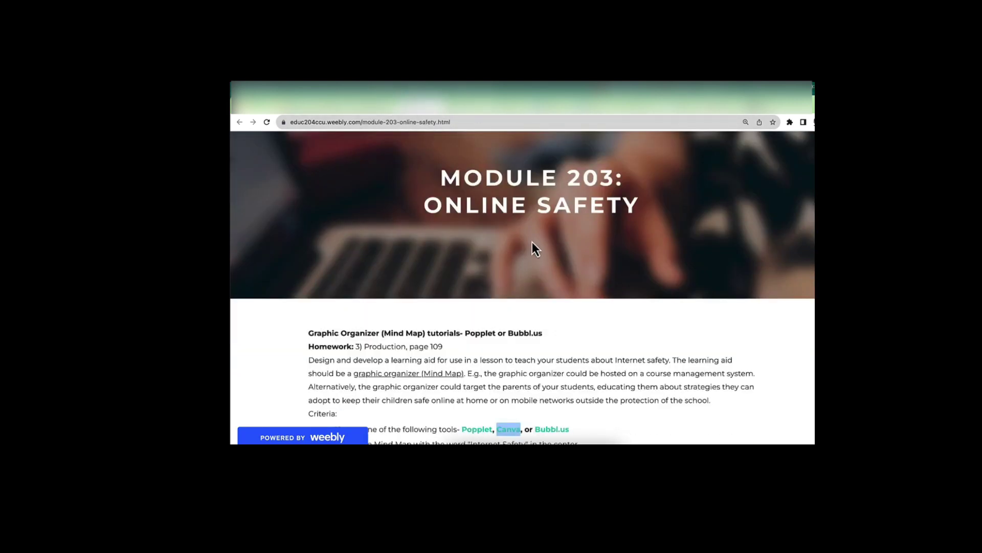
# Step: Return to the Adobe Express project, add the text "Social Media" to the first scene, and shorten that scene to 3 seconds
pyautogui.click(768, 116)
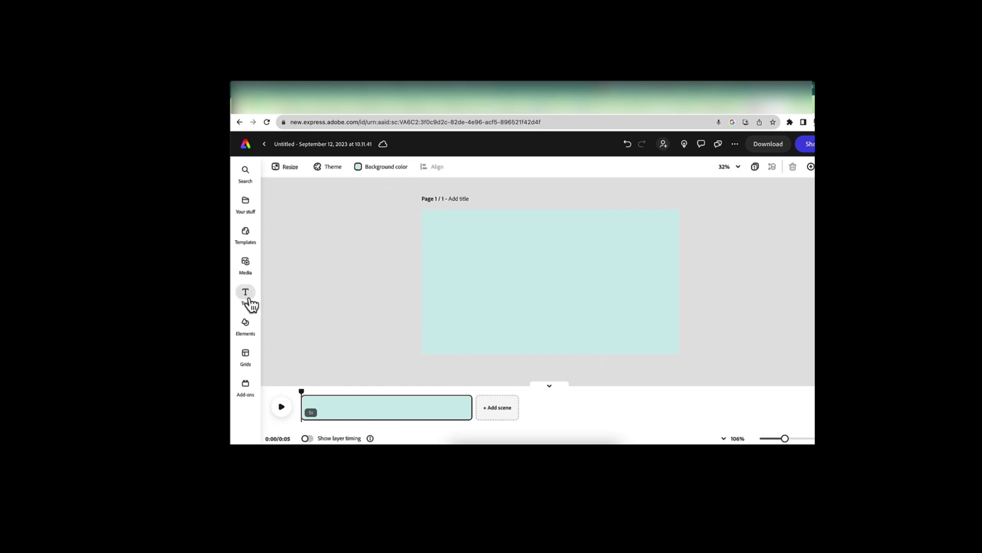
pyautogui.click(248, 301)
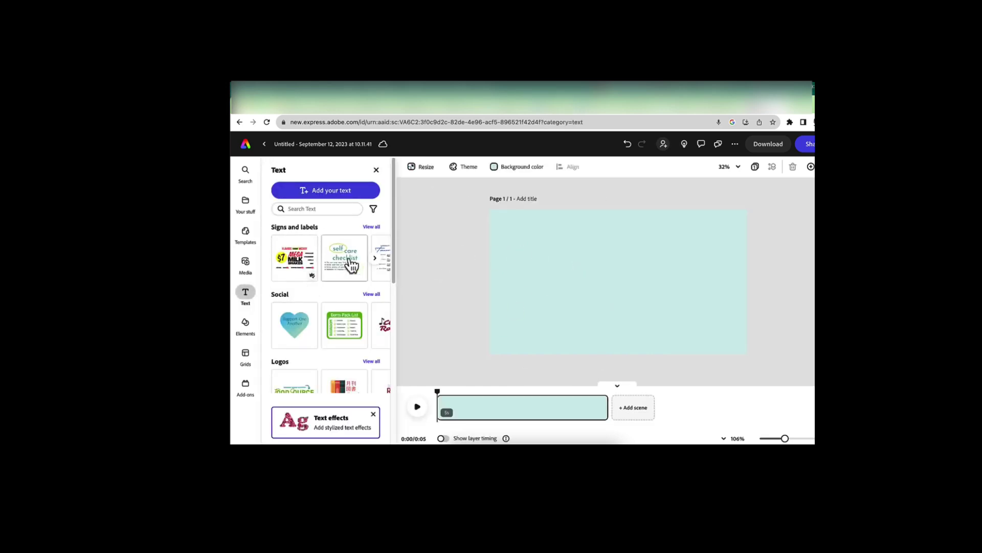
pyautogui.click(350, 195)
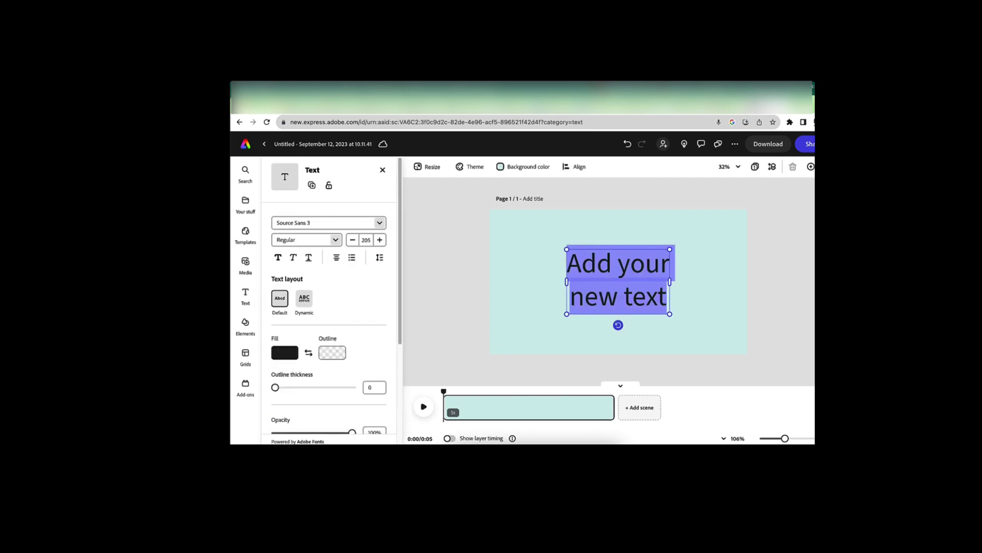
pyautogui.write('sOCial Media')
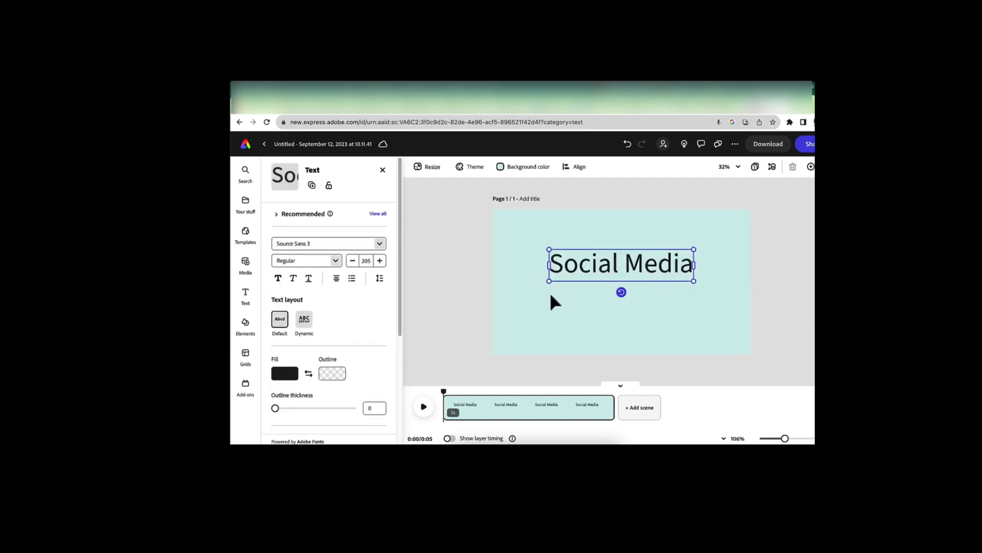
pyautogui.click(781, 302)
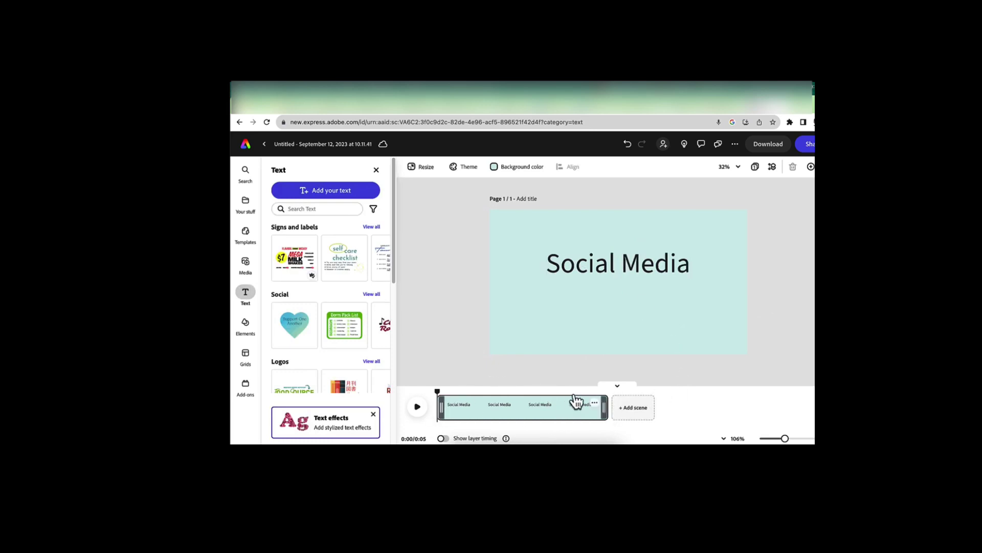
pyautogui.moveTo(606, 411); pyautogui.dragTo(539, 414)
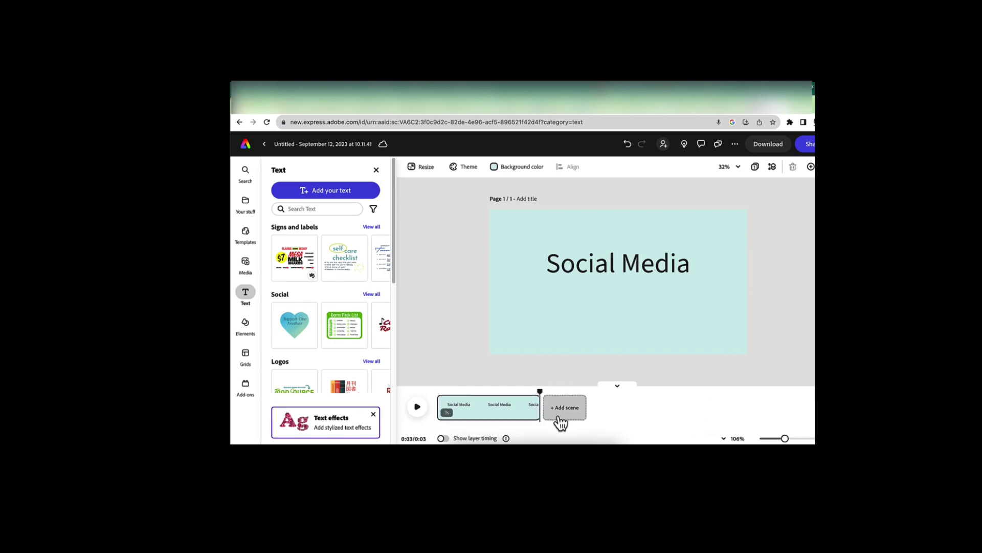
# Step: Check the text requirement in the Unit 2 mastery project description and return to the Adobe Express project
pyautogui.click(457, 109)
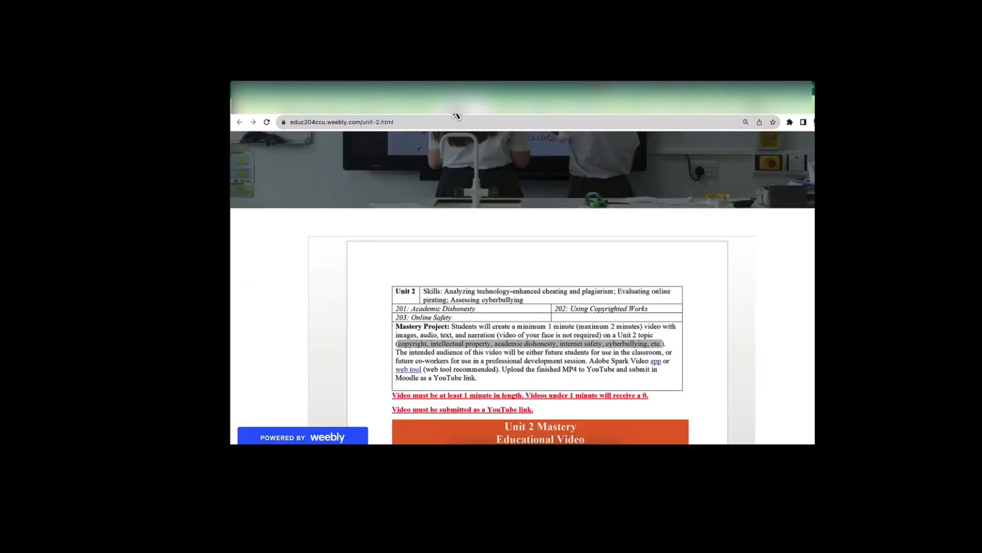
pyautogui.click(580, 345)
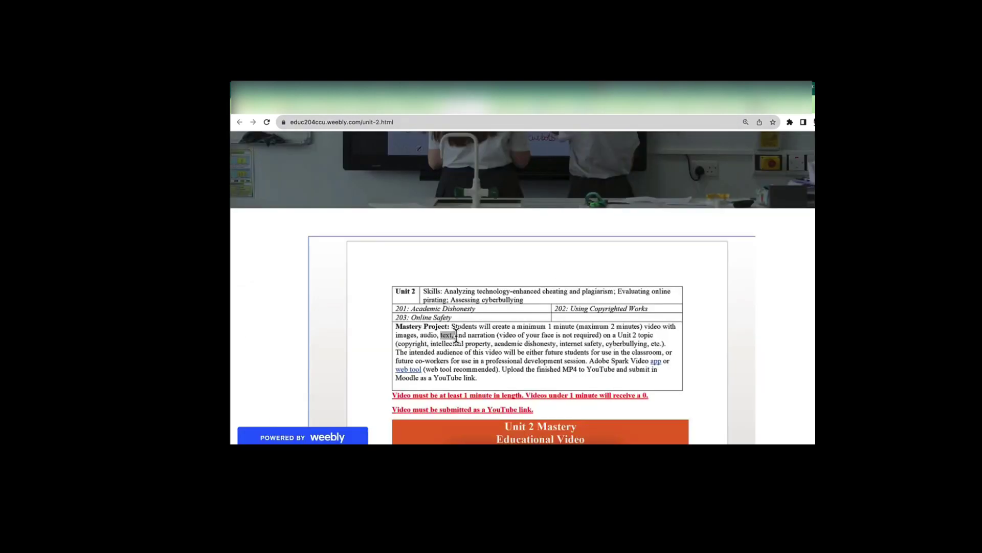
pyautogui.click(768, 113)
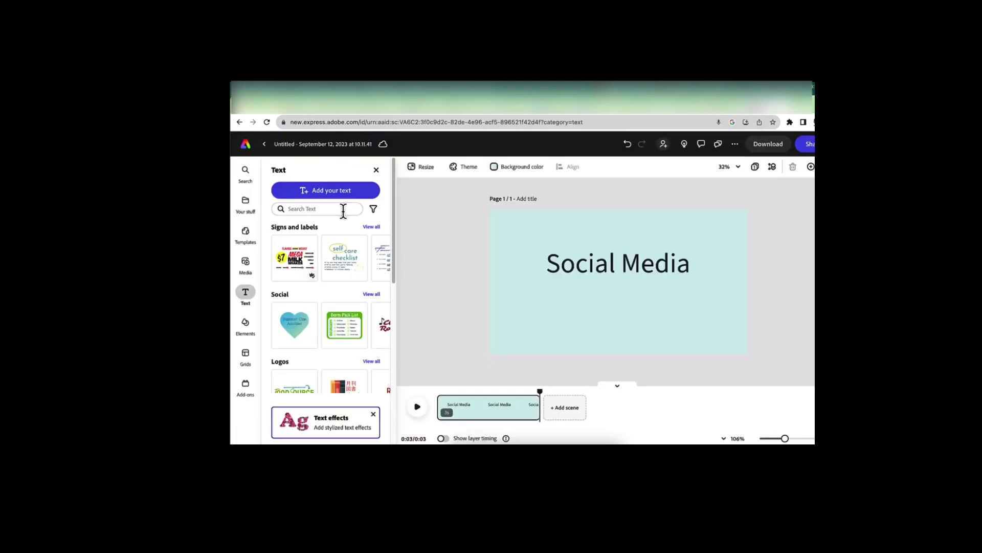
# Step: Add a second scene and place an enlarged isometric phone illustration from a "social media" design asset search in its lower half
pyautogui.click(559, 411)
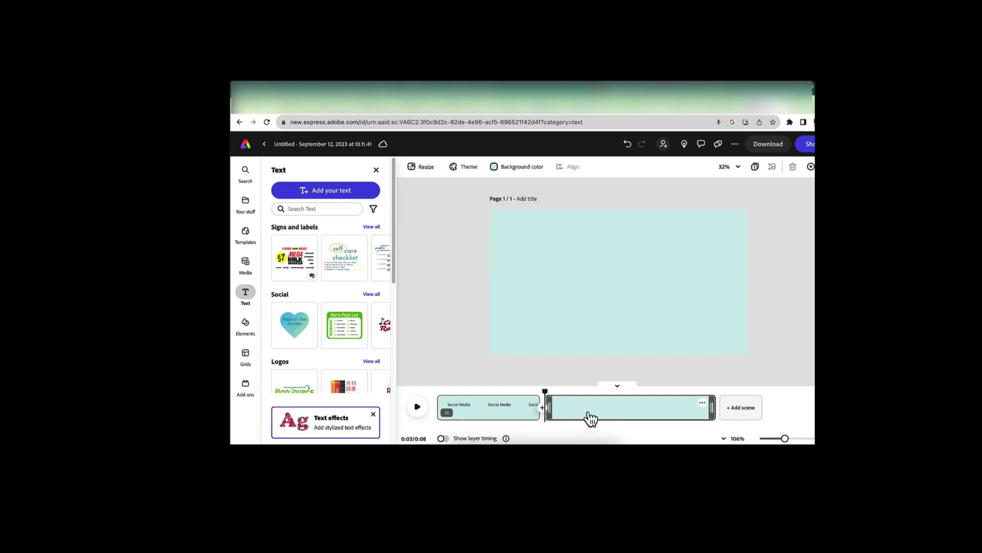
pyautogui.click(618, 408)
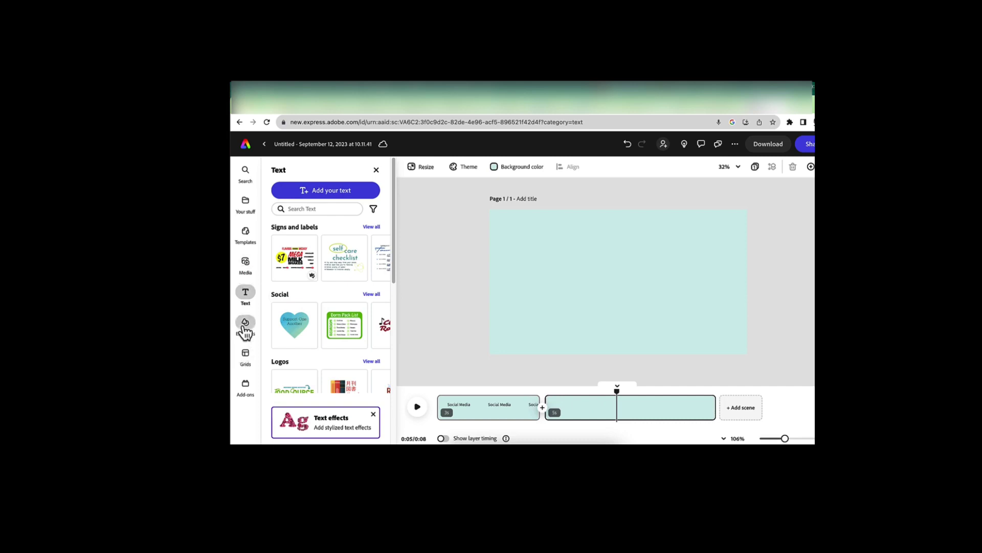
pyautogui.click(246, 323)
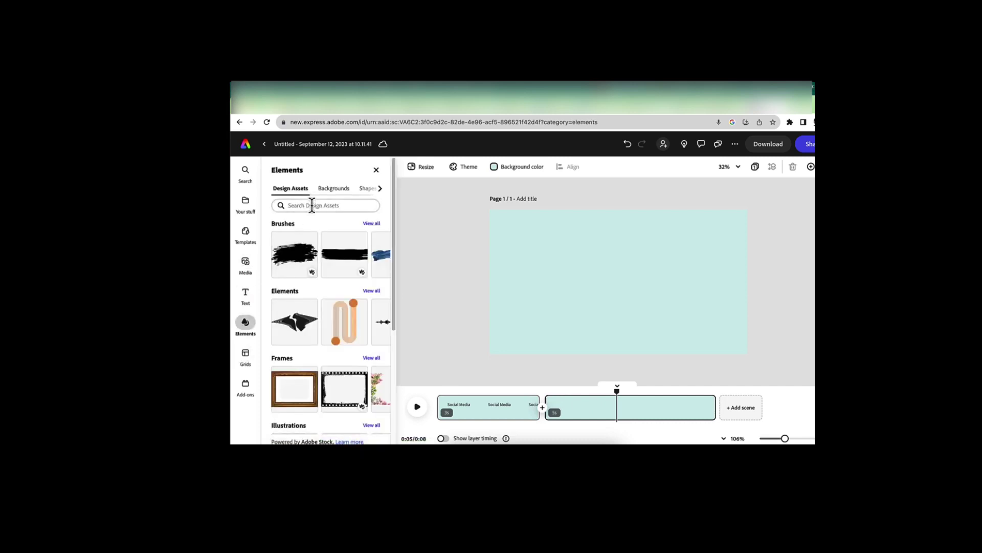
pyautogui.click(312, 205)
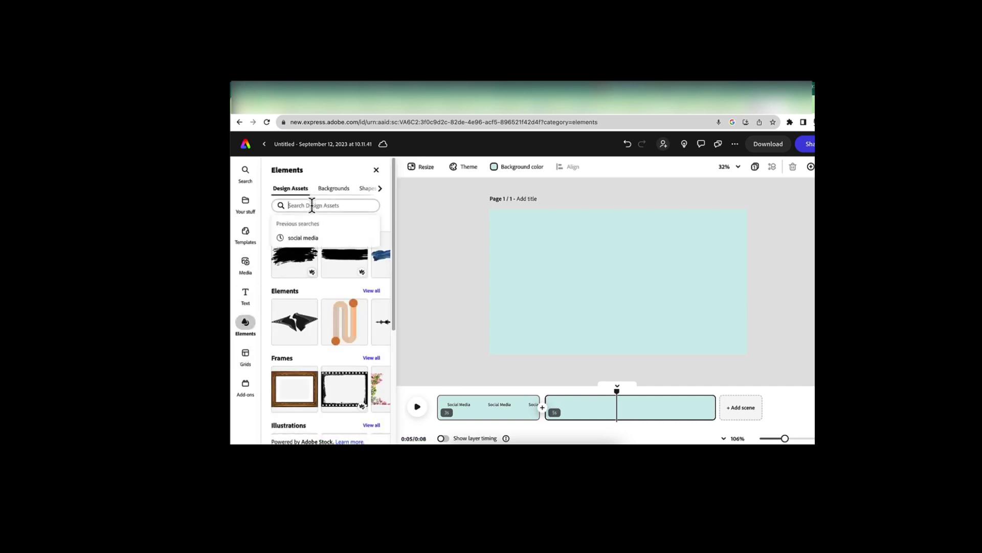
pyautogui.write('social media')
pyautogui.press('Return')
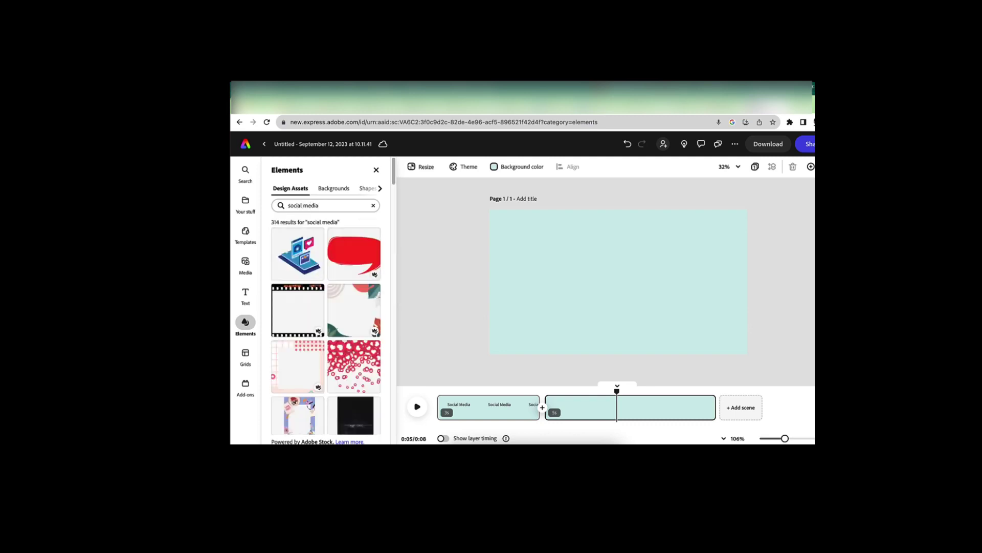
pyautogui.click(298, 252)
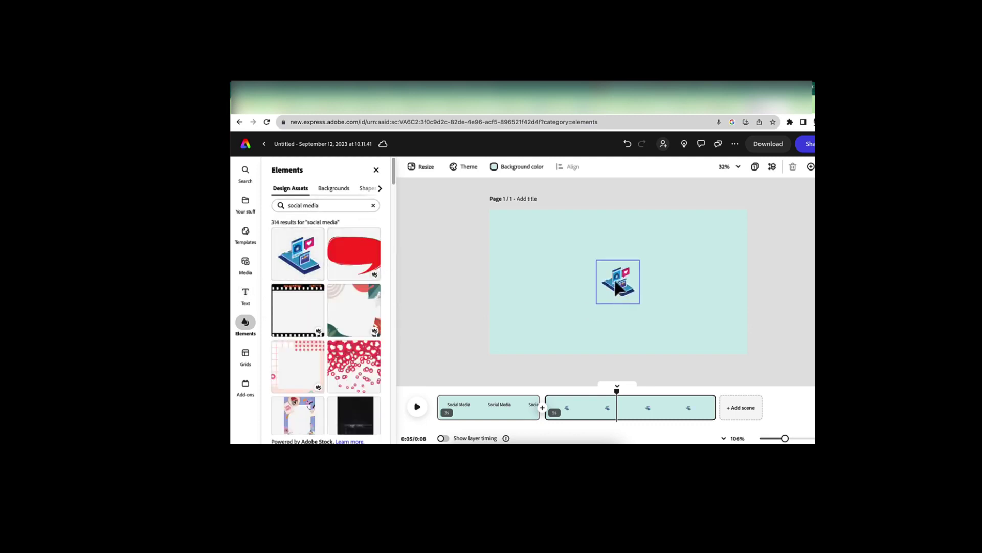
pyautogui.moveTo(634, 262); pyautogui.dragTo(608, 318)
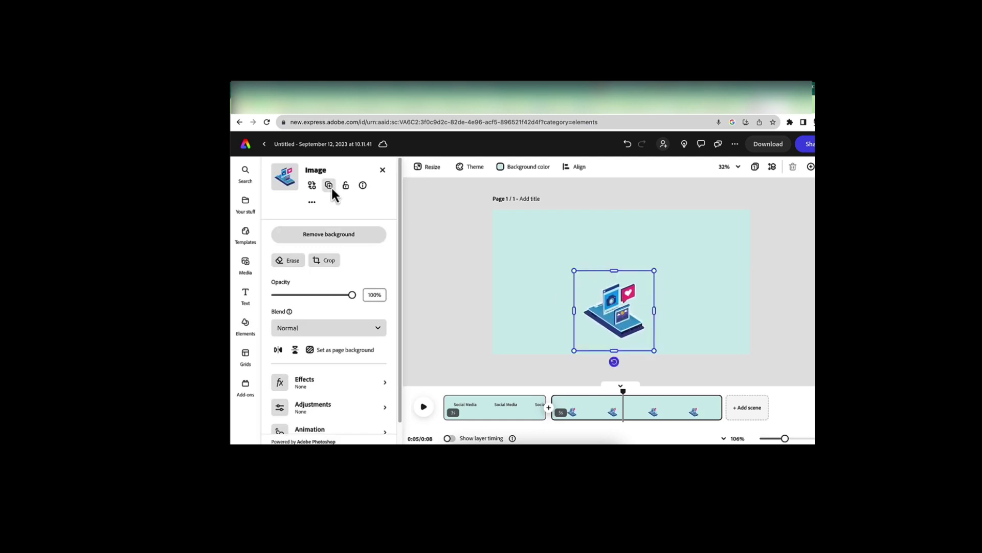
# Step: Add the text "Privacy" to the second scene and position it above the phone illustration
pyautogui.click(247, 292)
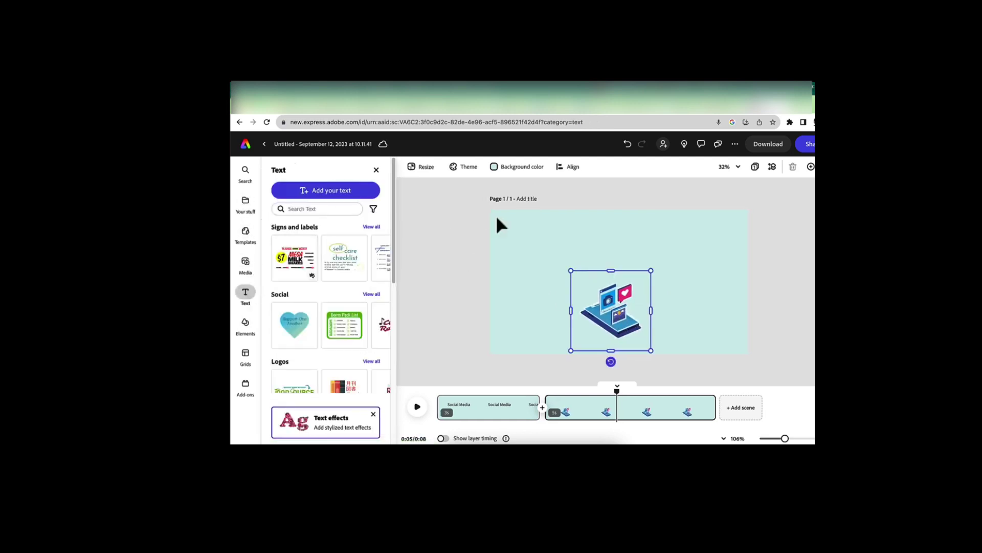
pyautogui.click(344, 193)
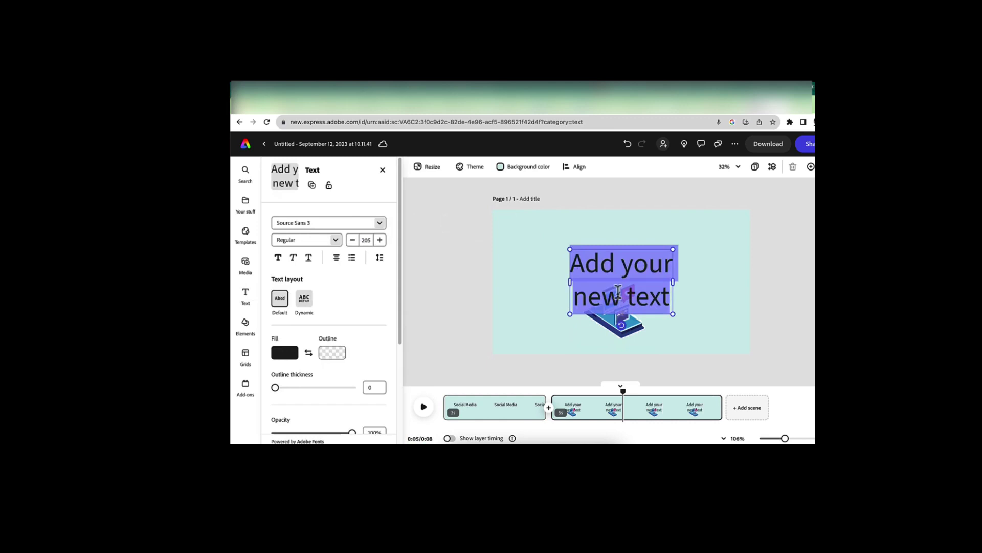
pyautogui.write('Privac')
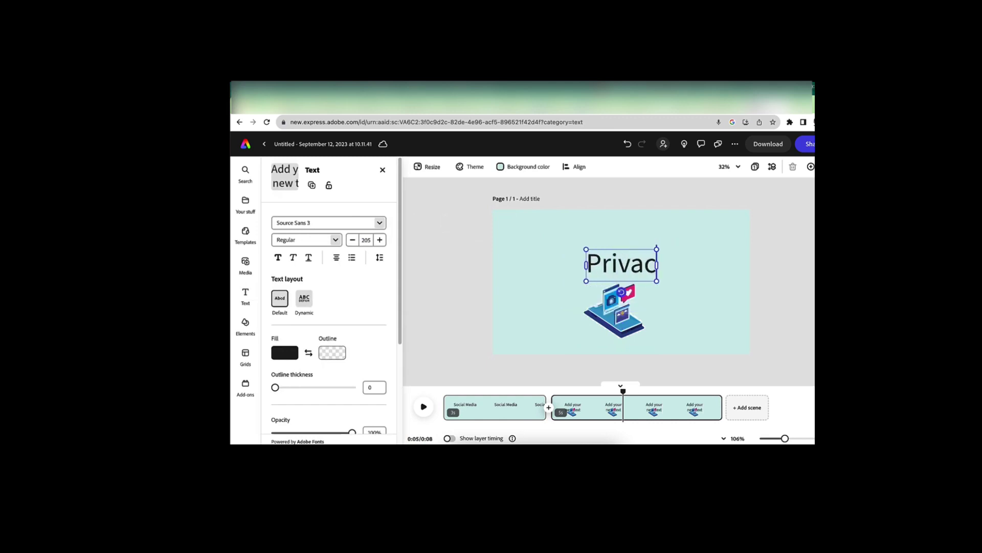
pyautogui.write('y')
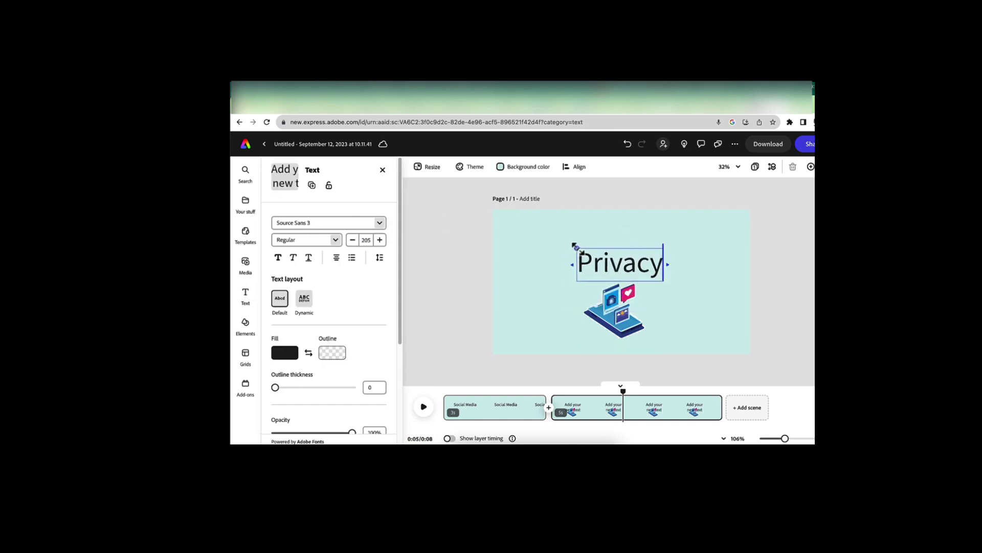
pyautogui.press('Escape')
pyautogui.moveTo(630, 265); pyautogui.dragTo(629, 244)
pyautogui.click(697, 316)
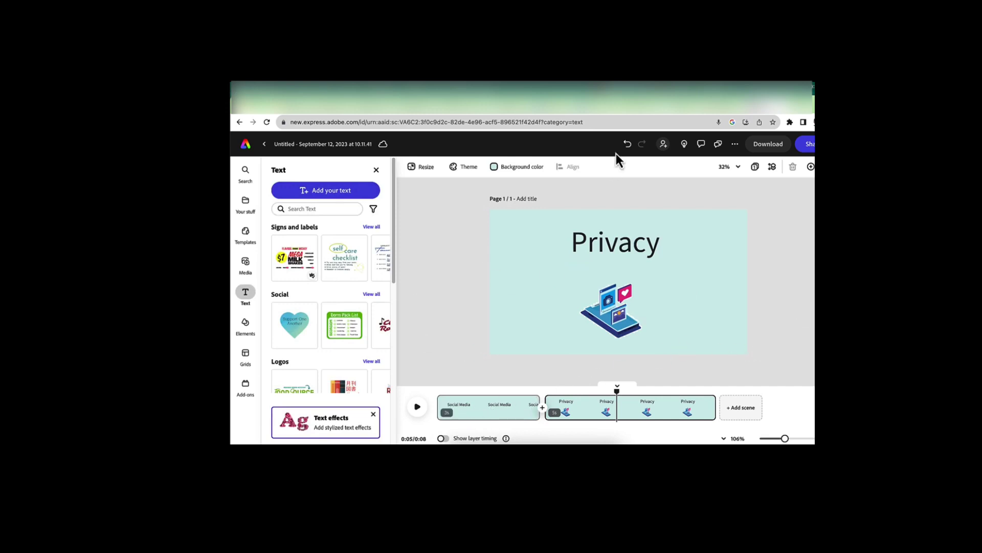
pyautogui.click(614, 320)
pyautogui.click(608, 251)
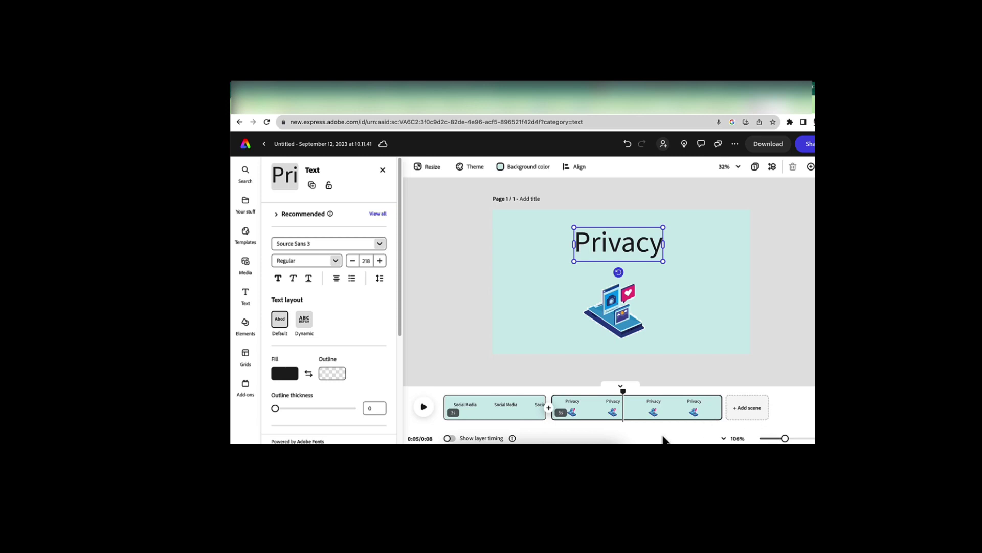
# Step: Search the stock photos in the media library for "social media"
pyautogui.click(246, 263)
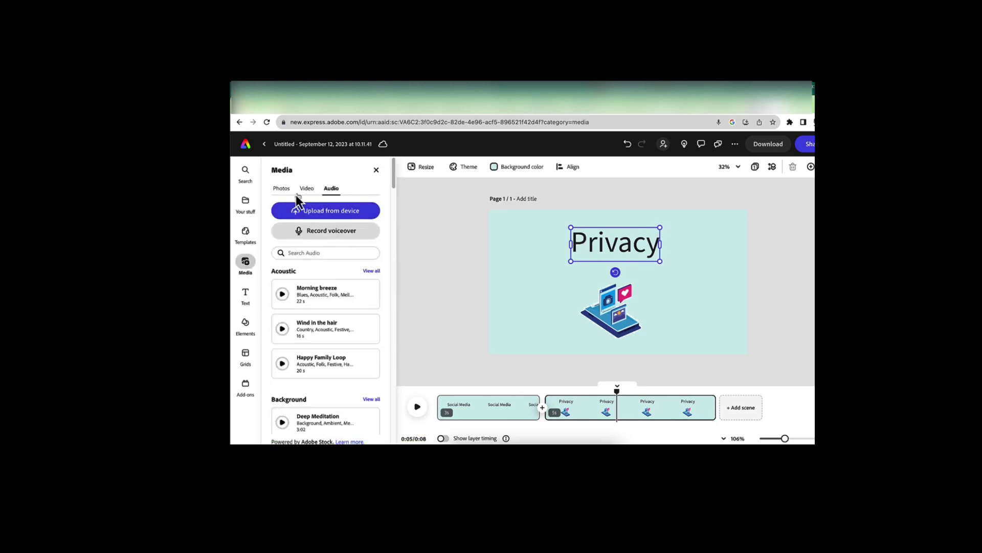
pyautogui.click(281, 189)
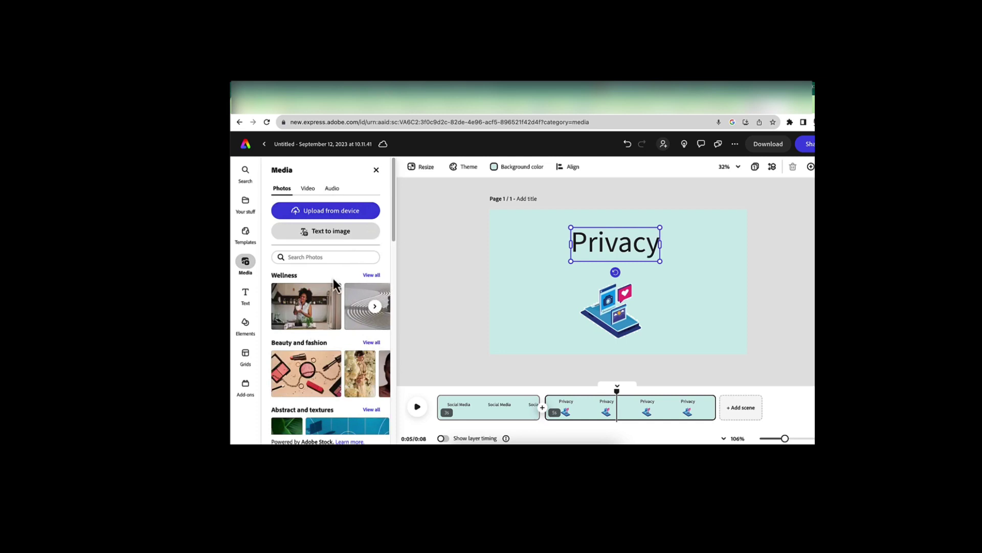
pyautogui.click(317, 257)
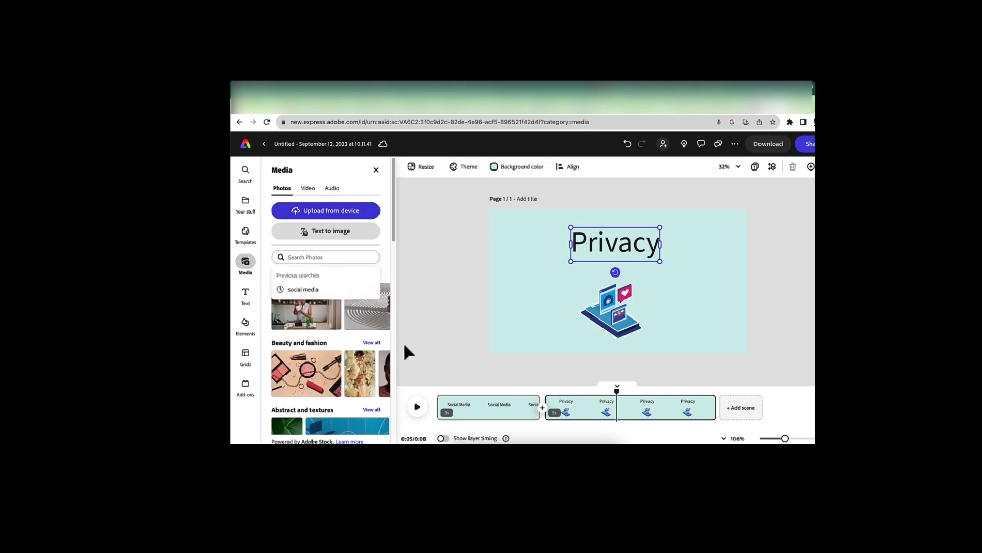
pyautogui.write('social media')
pyautogui.press('Return')
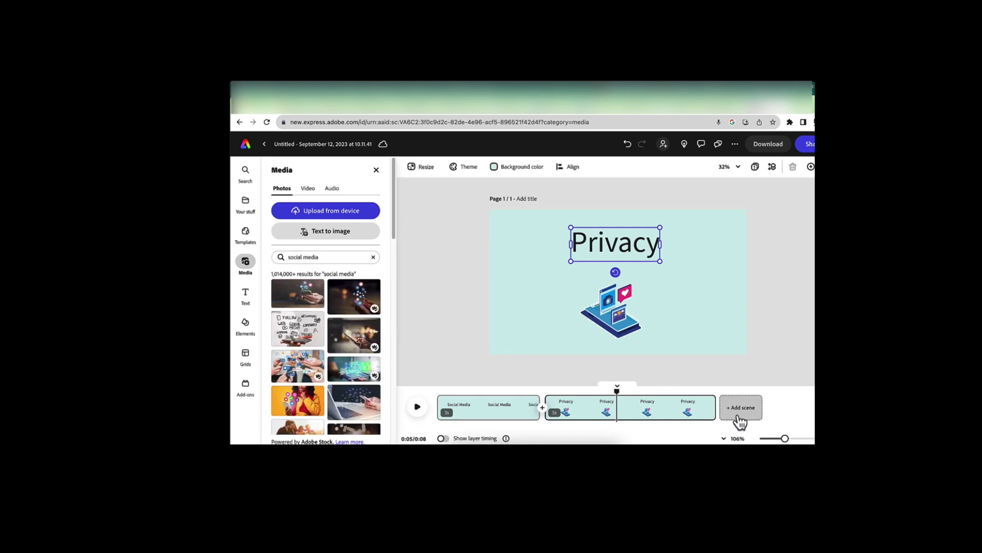
# Step: Add a third scene, fill it with the first social media photo result, and go back to the "Privacy" scene
pyautogui.click(740, 410)
pyautogui.moveTo(303, 306); pyautogui.dragTo(711, 354)
pyautogui.moveTo(668, 296); pyautogui.dragTo(681, 310)
pyautogui.click(570, 413)
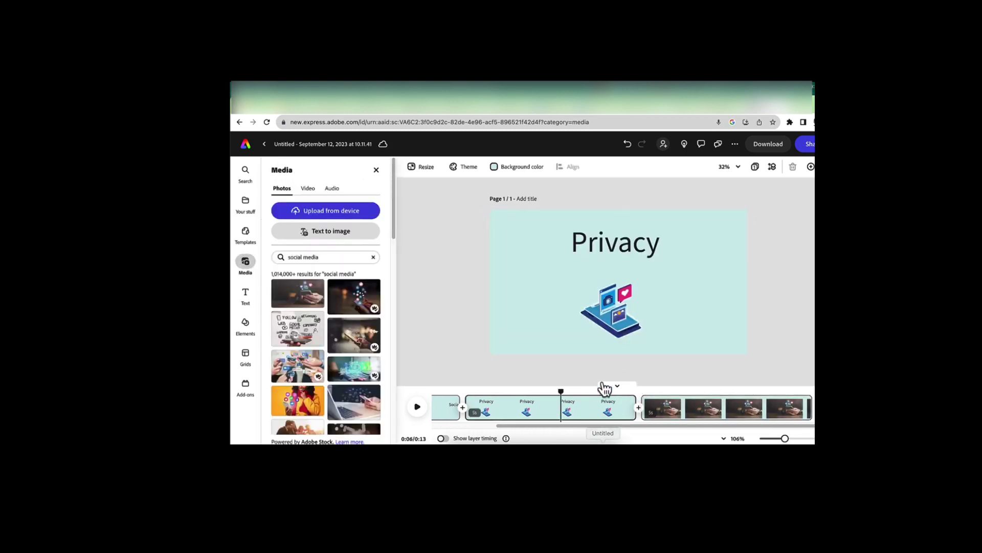
# Step: Go back to the first scene and add the acoustic track "Happy Family Loop" from the audio library as background music
pyautogui.click(706, 410)
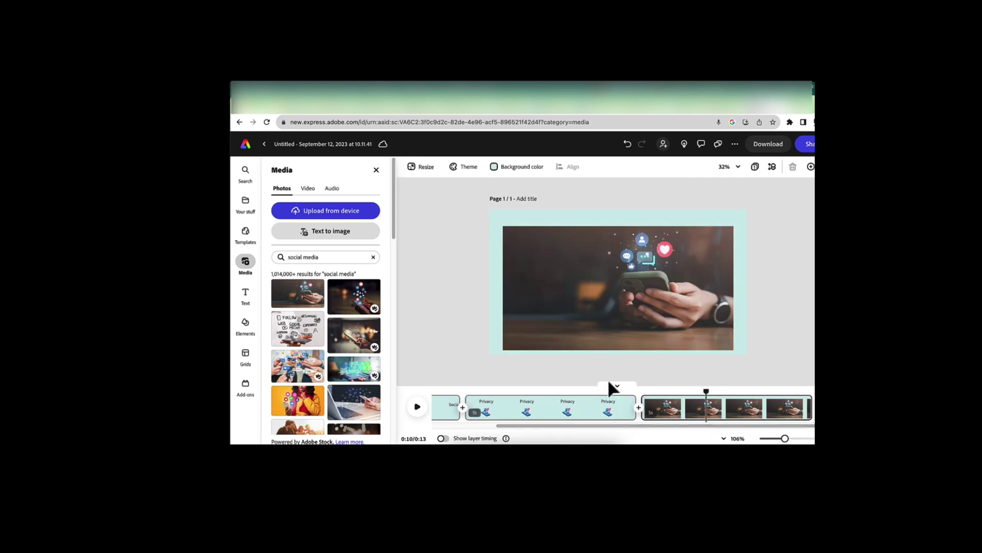
pyautogui.moveTo(613, 425); pyautogui.dragTo(551, 425)
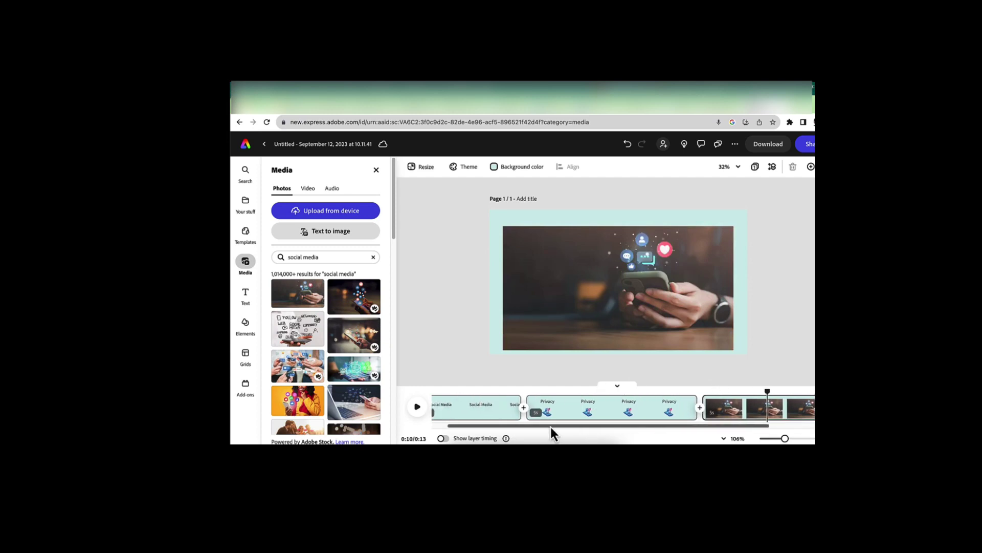
pyautogui.click(448, 406)
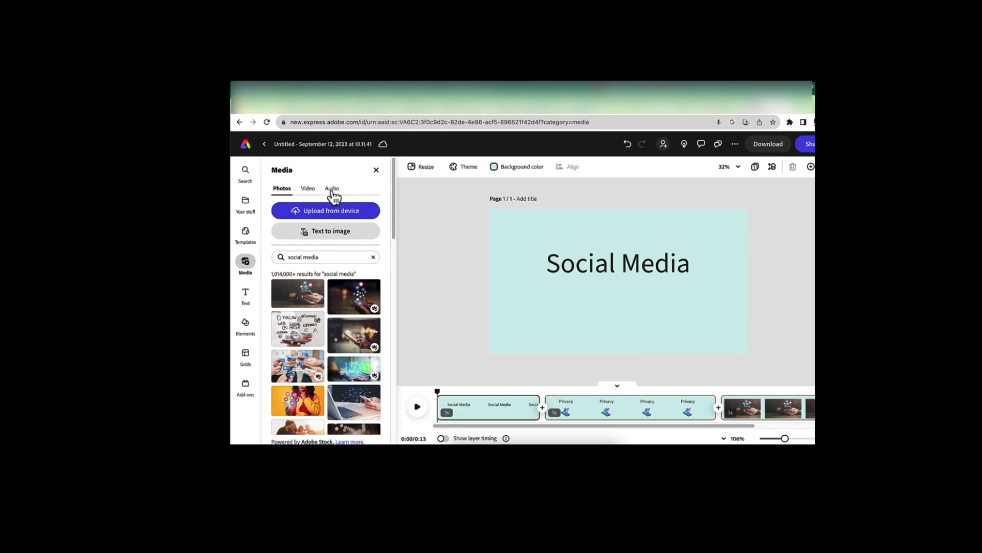
pyautogui.click(333, 190)
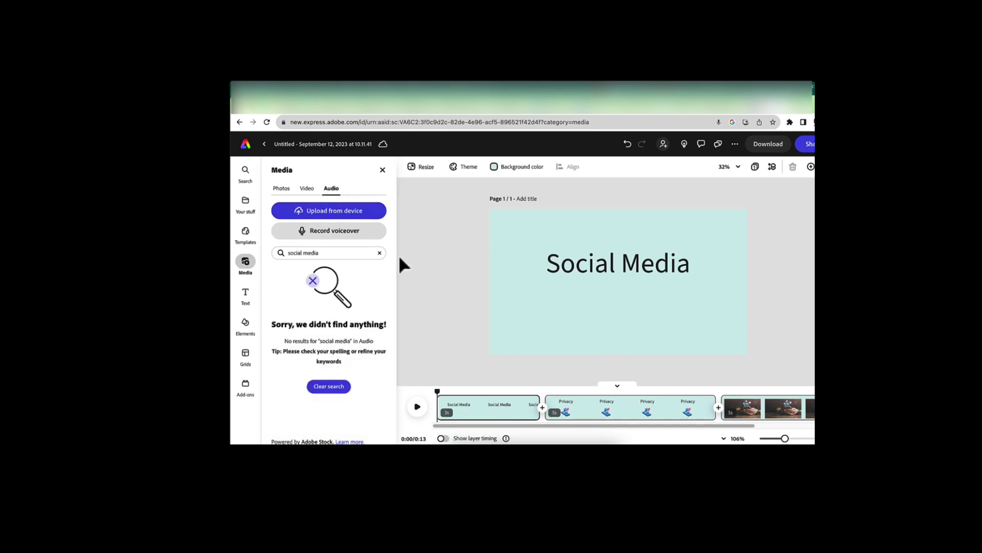
pyautogui.click(379, 253)
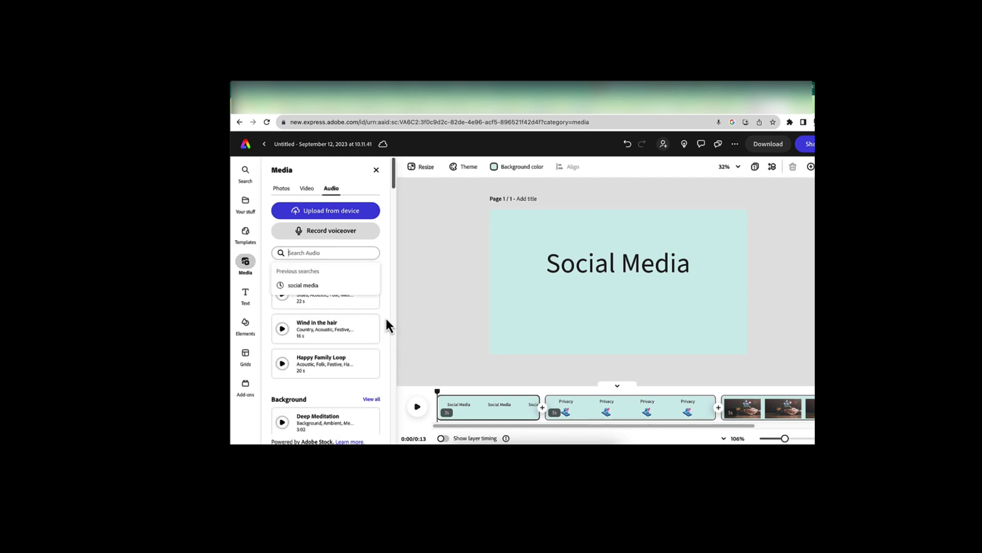
pyautogui.click(389, 325)
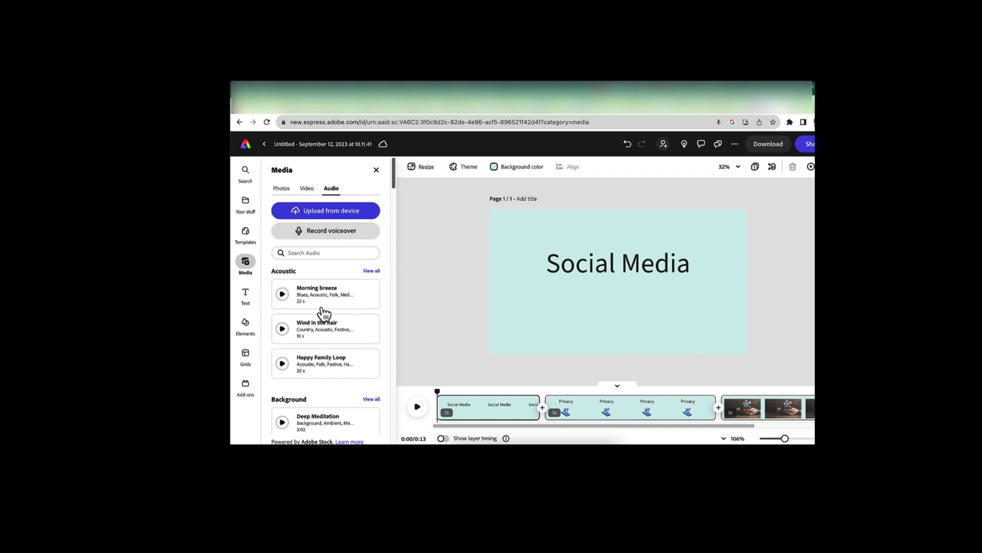
pyautogui.click(335, 370)
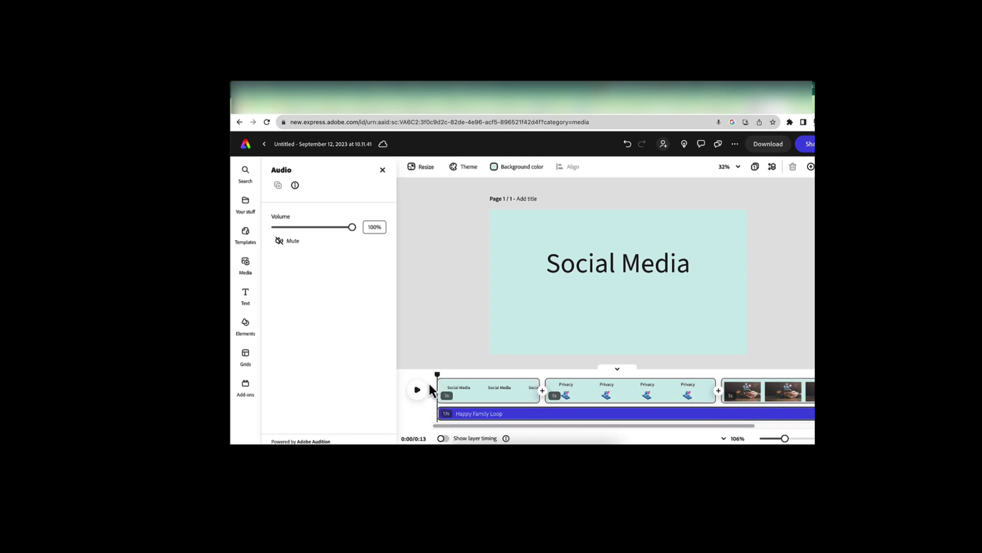
# Step: Preview the opening of the video with the music and return the playhead to the start
pyautogui.click(417, 389)
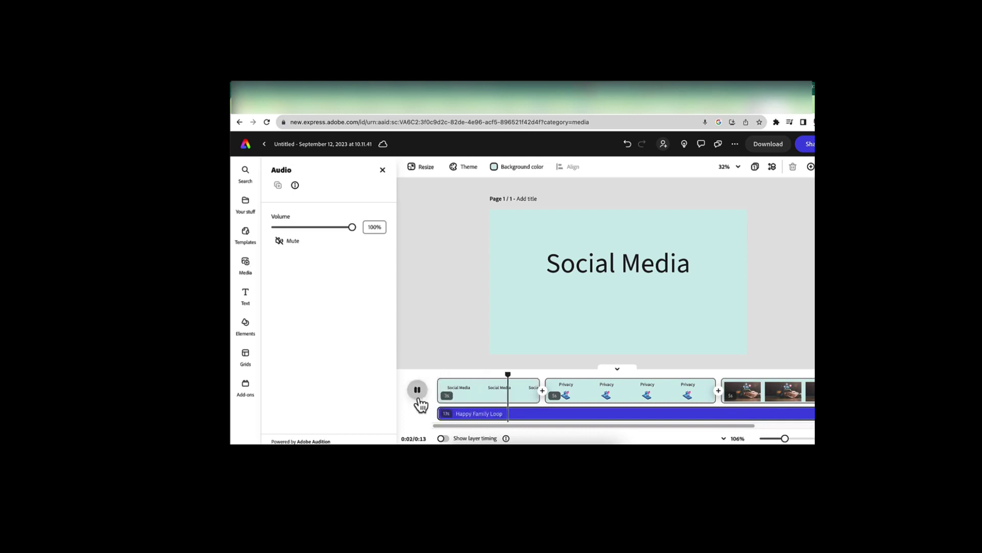
pyautogui.click(417, 392)
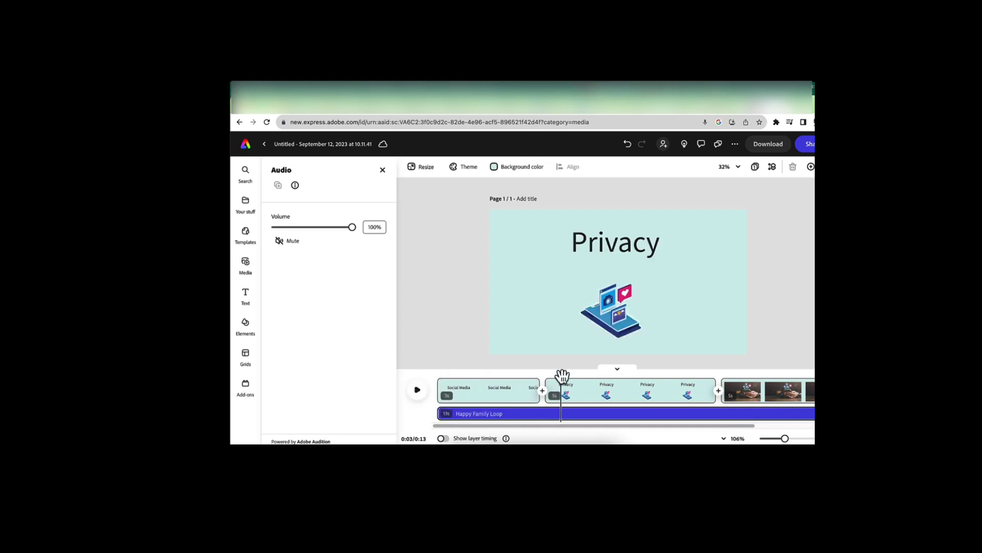
pyautogui.moveTo(563, 376); pyautogui.dragTo(438, 378)
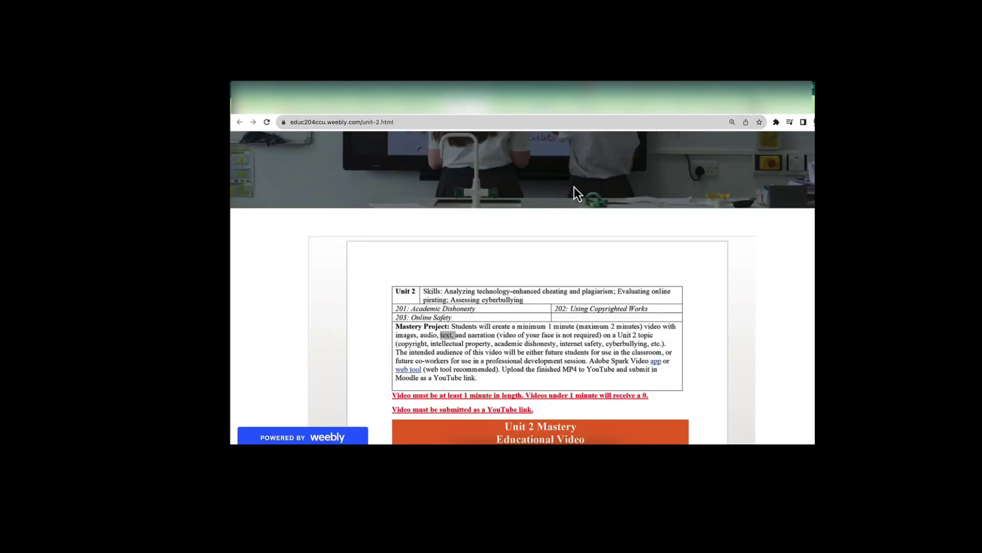
# Step: Switch to the Unit 2 web page and highlight the required images, audio, text and narration in the Mastery Project description
pyautogui.click(539, 360)
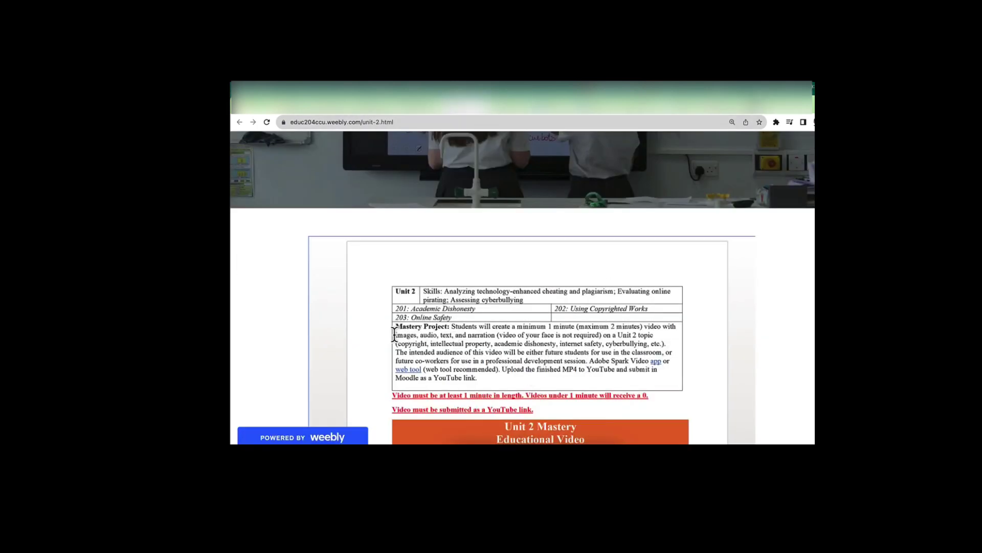
pyautogui.moveTo(394, 335); pyautogui.dragTo(504, 340)
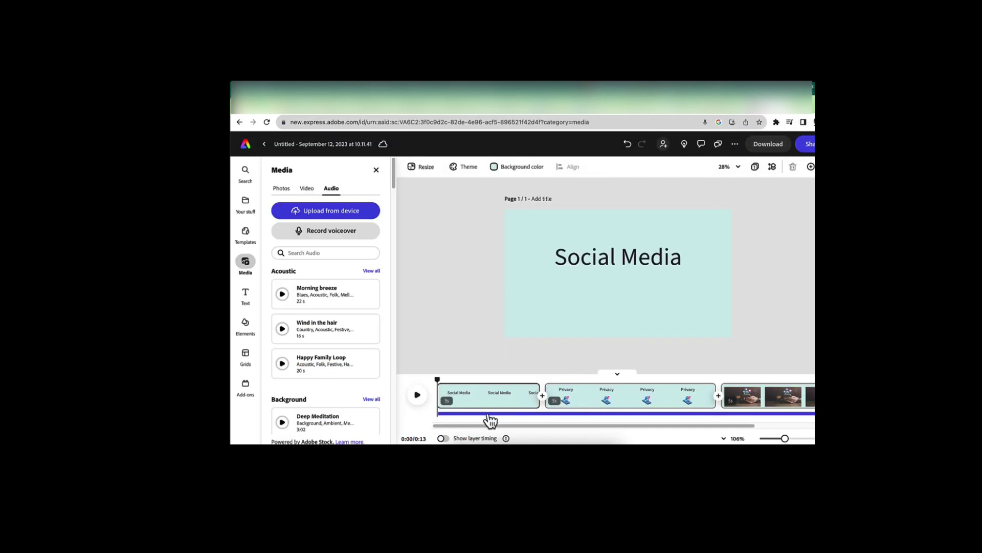
# Step: Lower the volume of the "Happy Family Loop" music track to 15%
pyautogui.click(486, 422)
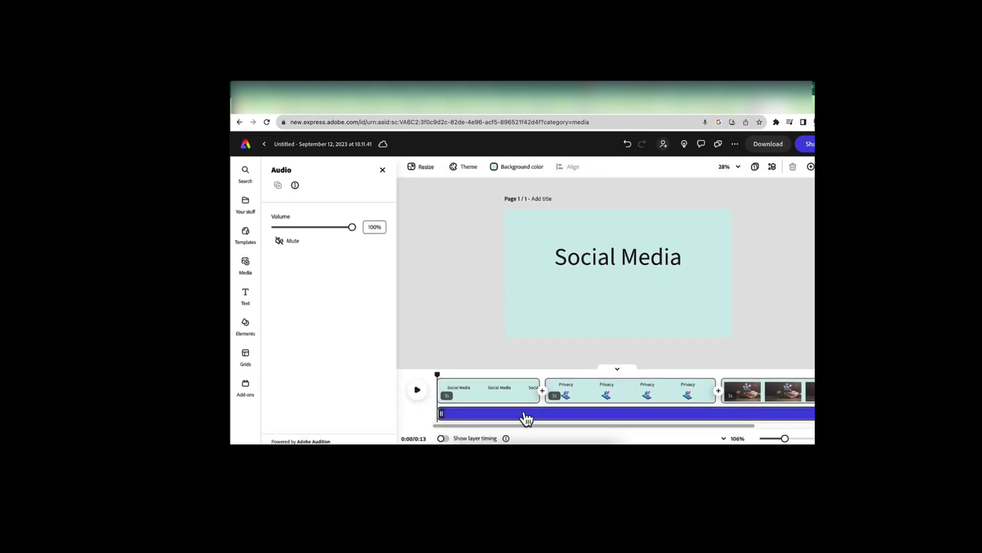
pyautogui.moveTo(352, 227); pyautogui.dragTo(287, 228)
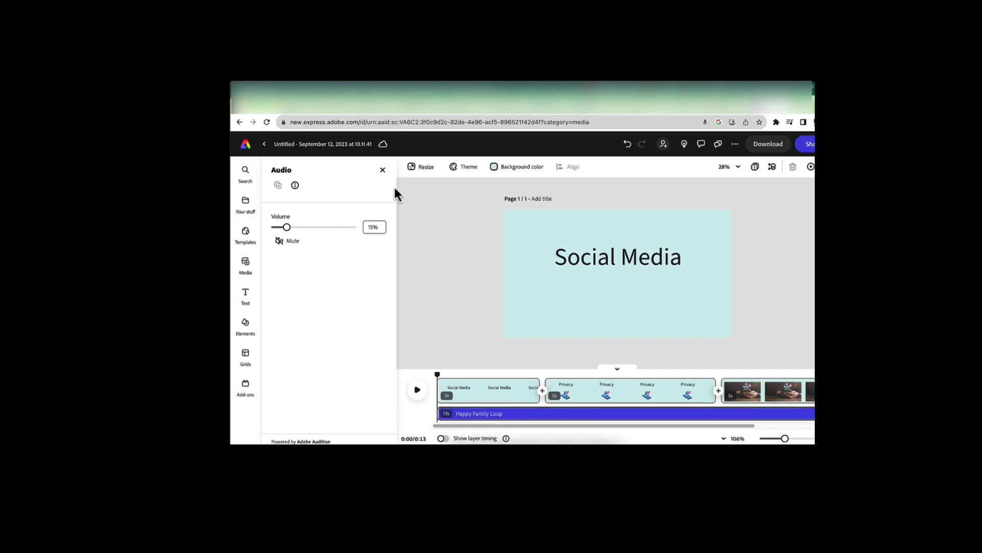
pyautogui.click(382, 170)
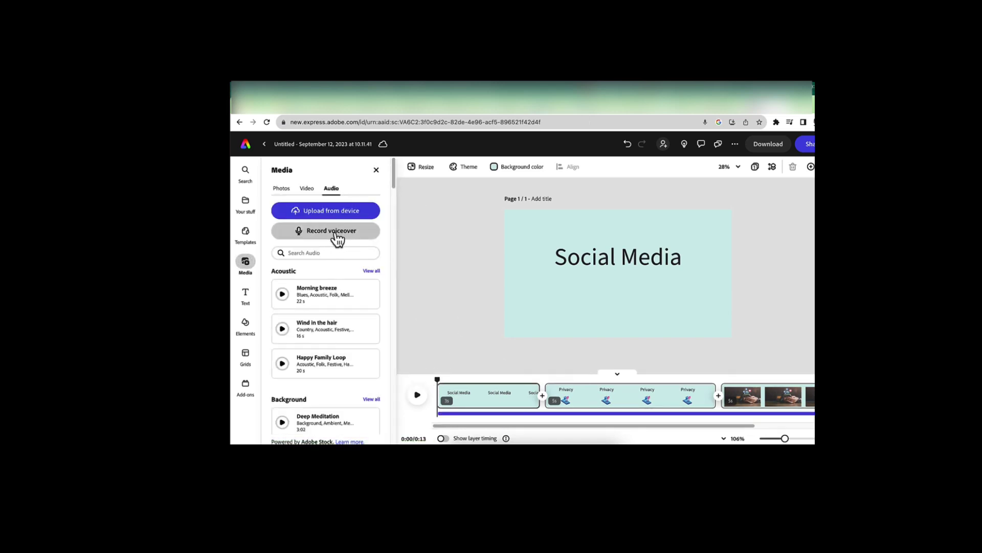
# Step: Record a voiceover of about 7 seconds from the start of the video using the USB Audio Device microphone
pyautogui.click(336, 233)
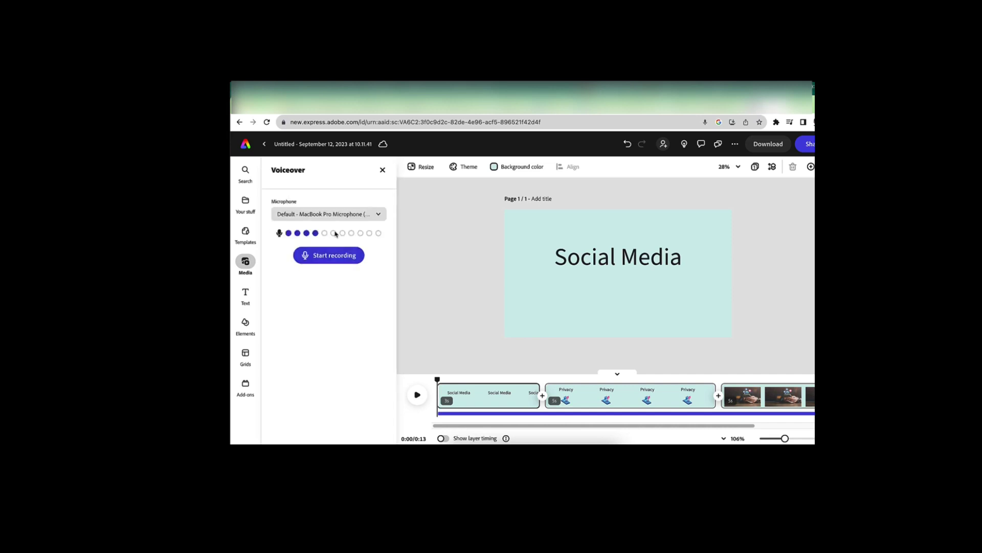
pyautogui.click(378, 215)
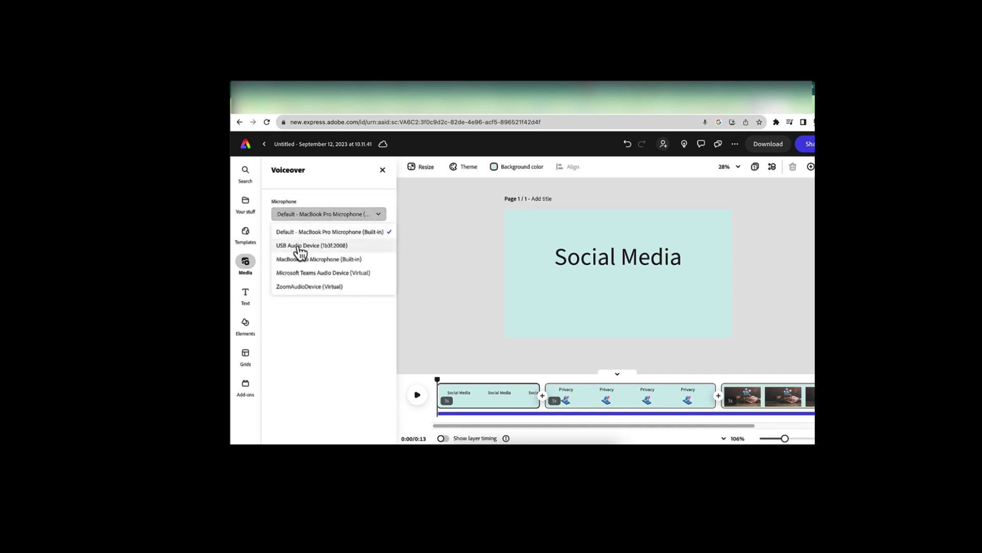
pyautogui.click(307, 247)
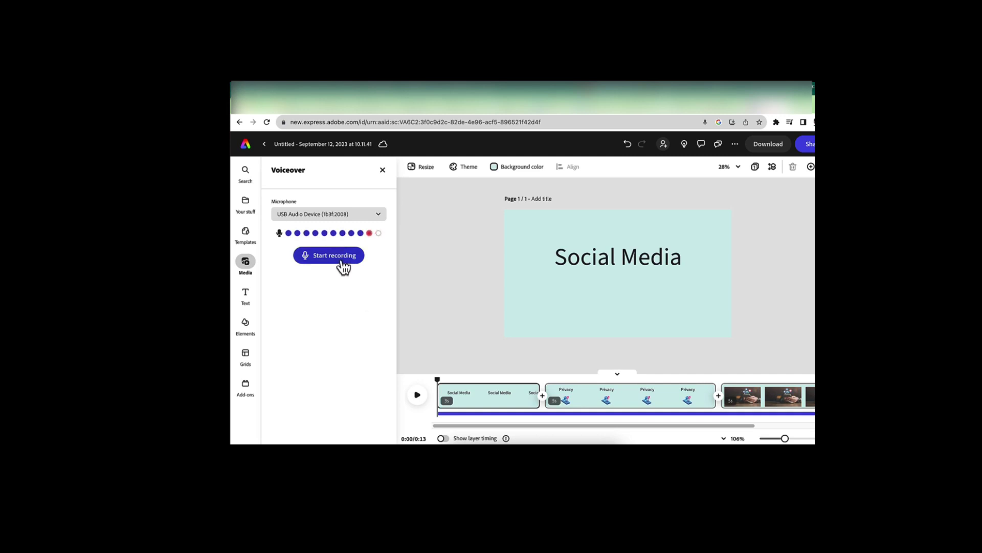
pyautogui.click(342, 266)
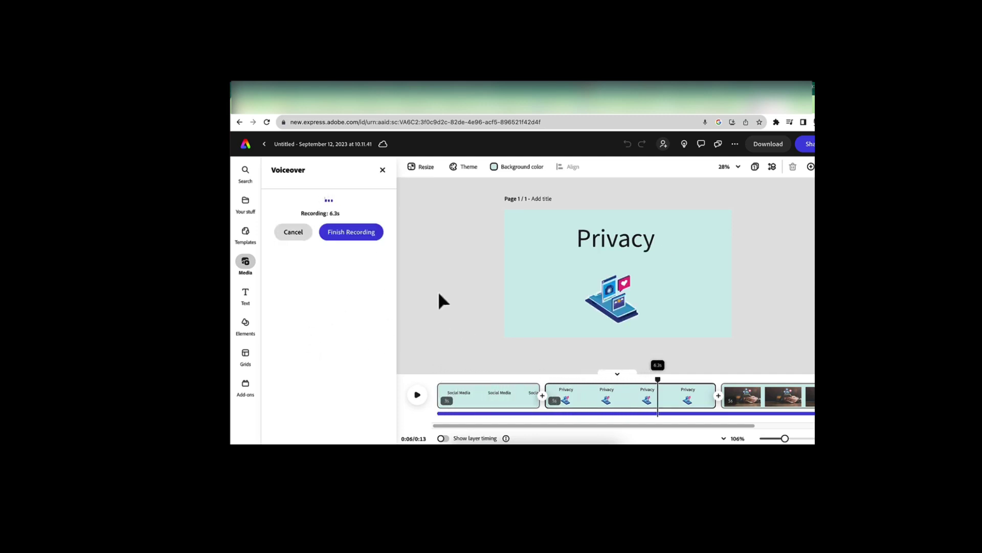
pyautogui.click(341, 234)
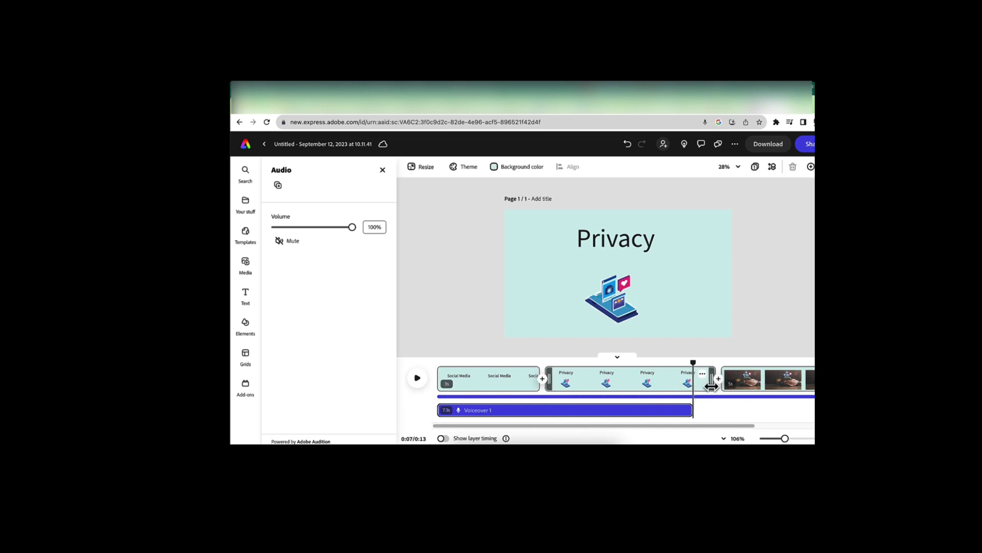
# Step: Extend the "Privacy" scene to about 6.8 seconds and preview the video with the voiceover from the first scene
pyautogui.moveTo(710, 385); pyautogui.dragTo(778, 390)
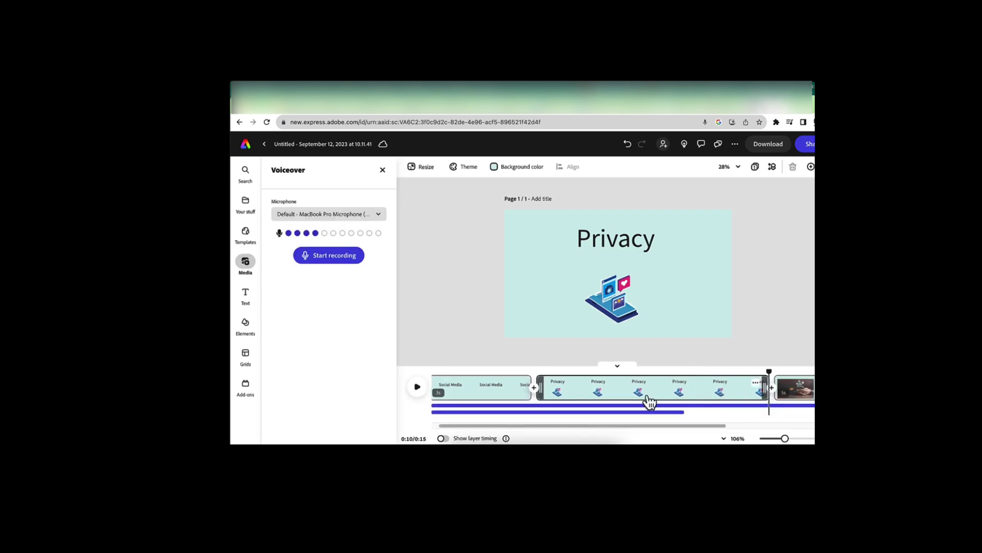
pyautogui.click(444, 384)
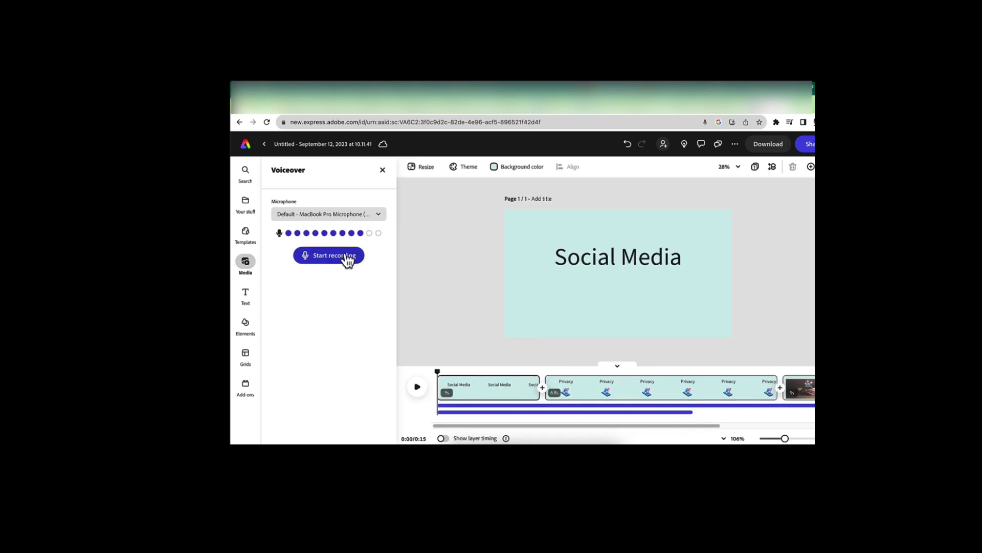
pyautogui.click(417, 387)
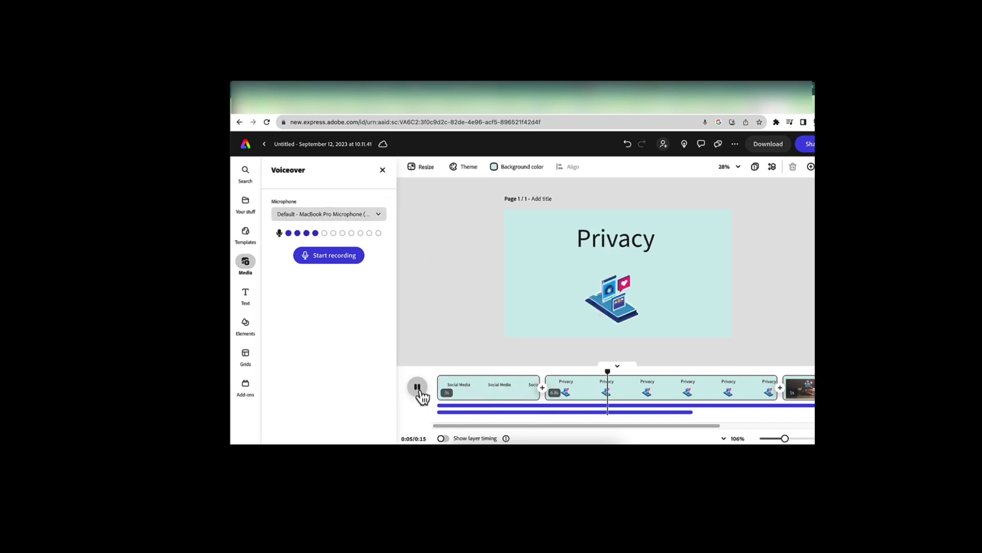
pyautogui.click(418, 389)
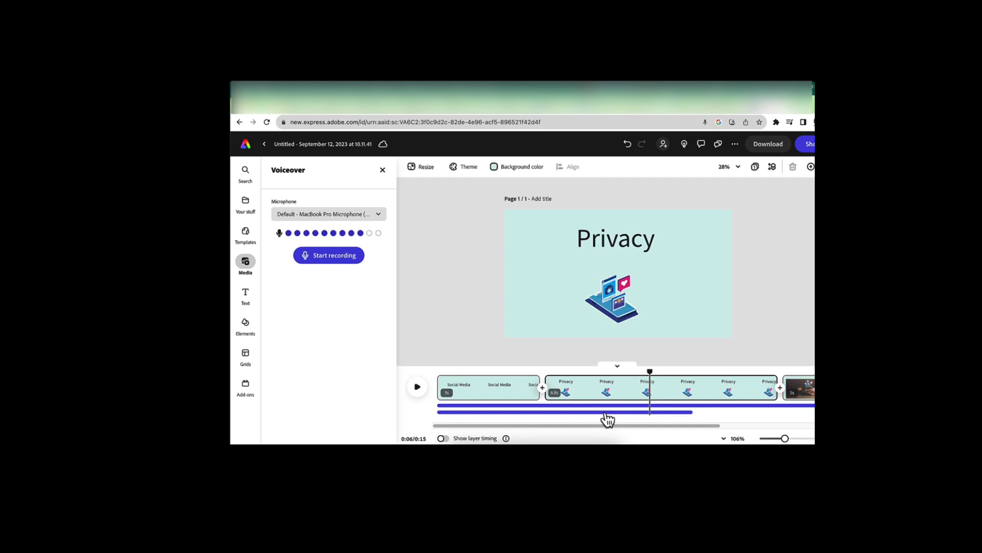
# Step: Lower the "Happy Family Loop" music volume to 9% and preview the video again from the beginning
pyautogui.click(557, 406)
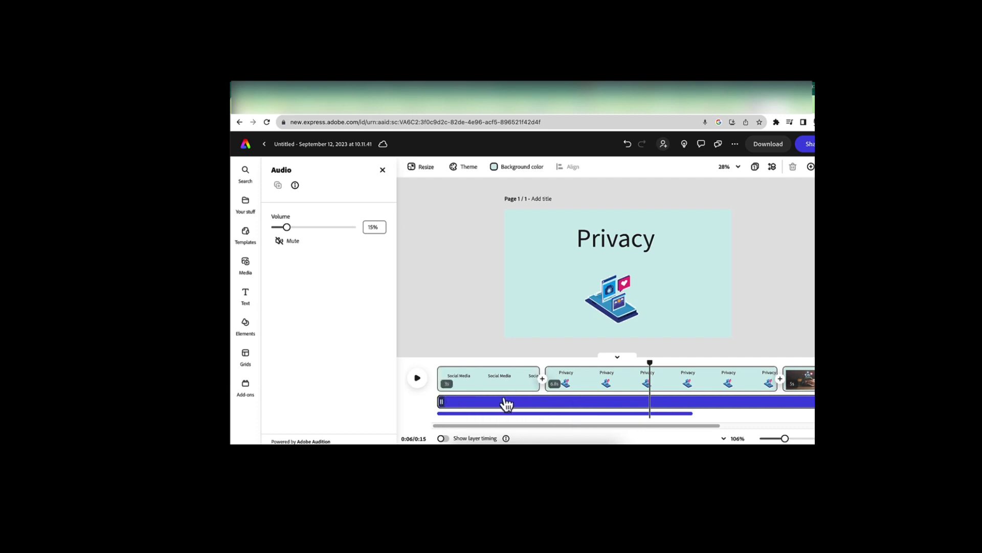
pyautogui.moveTo(287, 227); pyautogui.dragTo(281, 231)
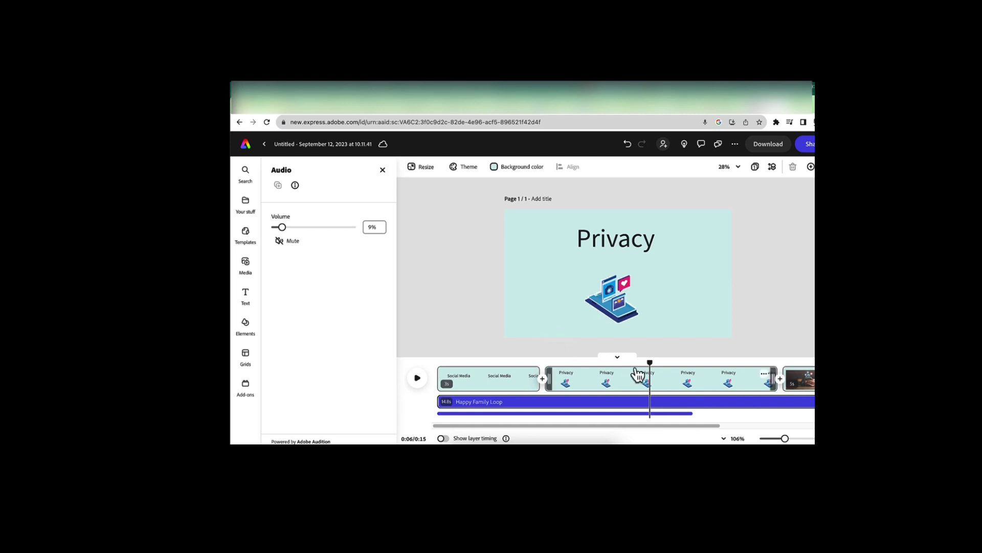
pyautogui.moveTo(649, 363); pyautogui.dragTo(436, 373)
pyautogui.click(418, 377)
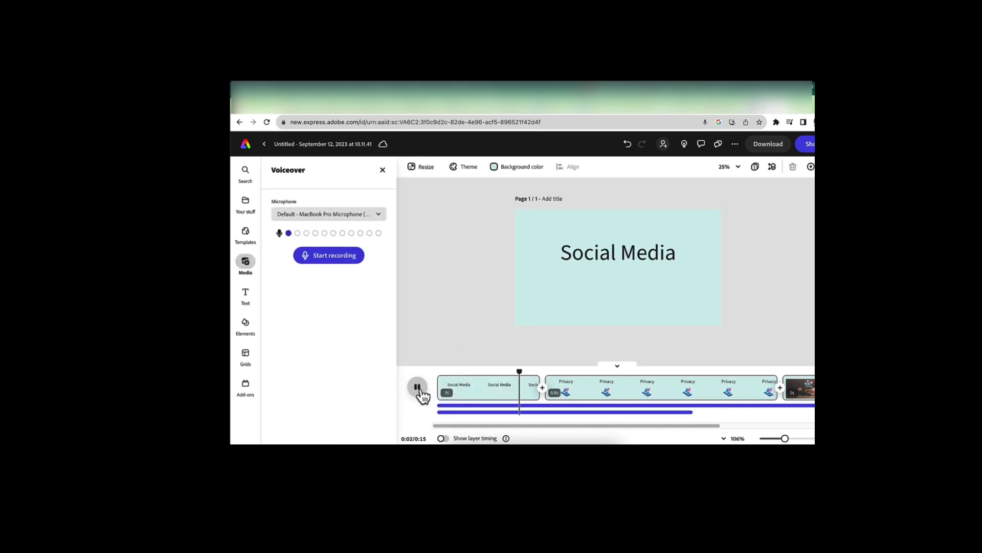
pyautogui.click(417, 387)
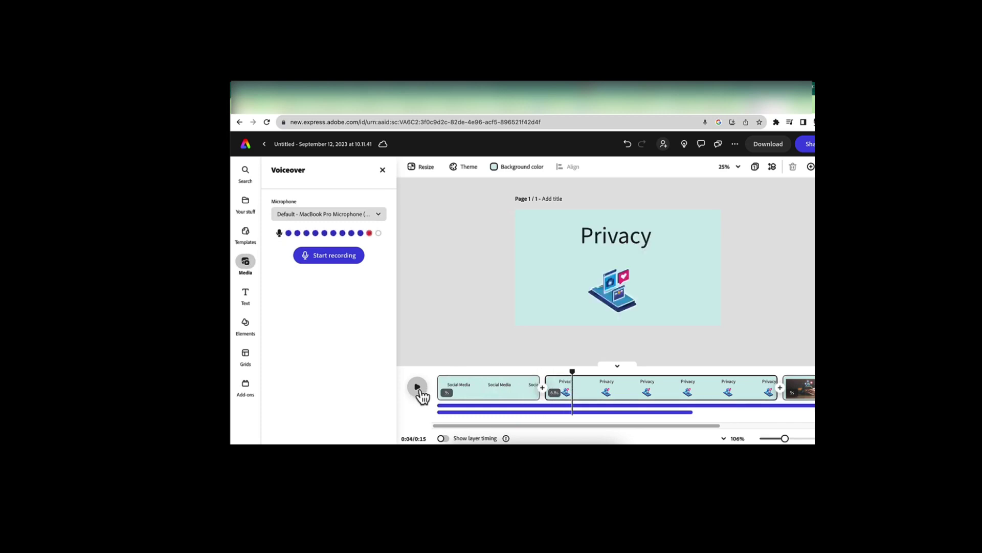